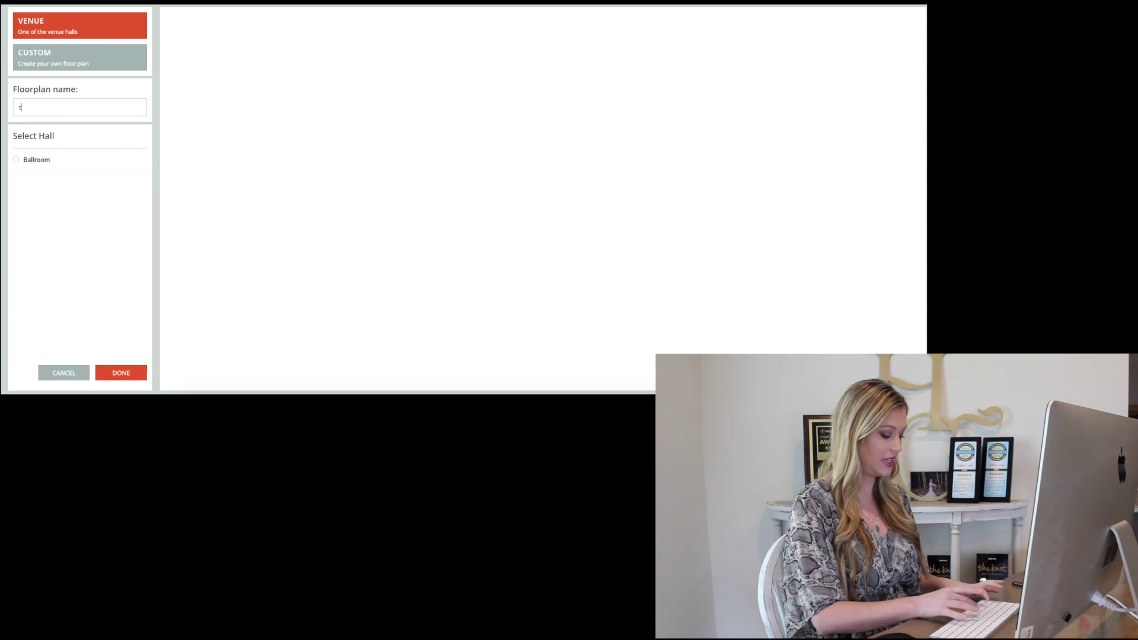
Step: Create a venue floorplan named "test 1" using the Ballroom hall
text(1)
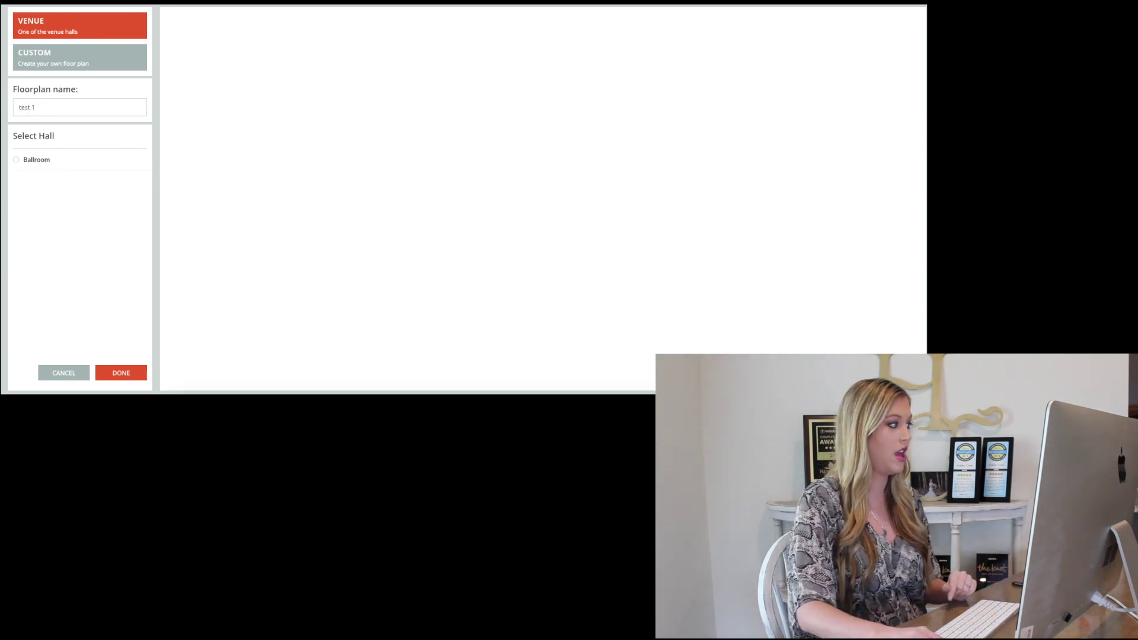
click(17, 160)
right_click(17, 160)
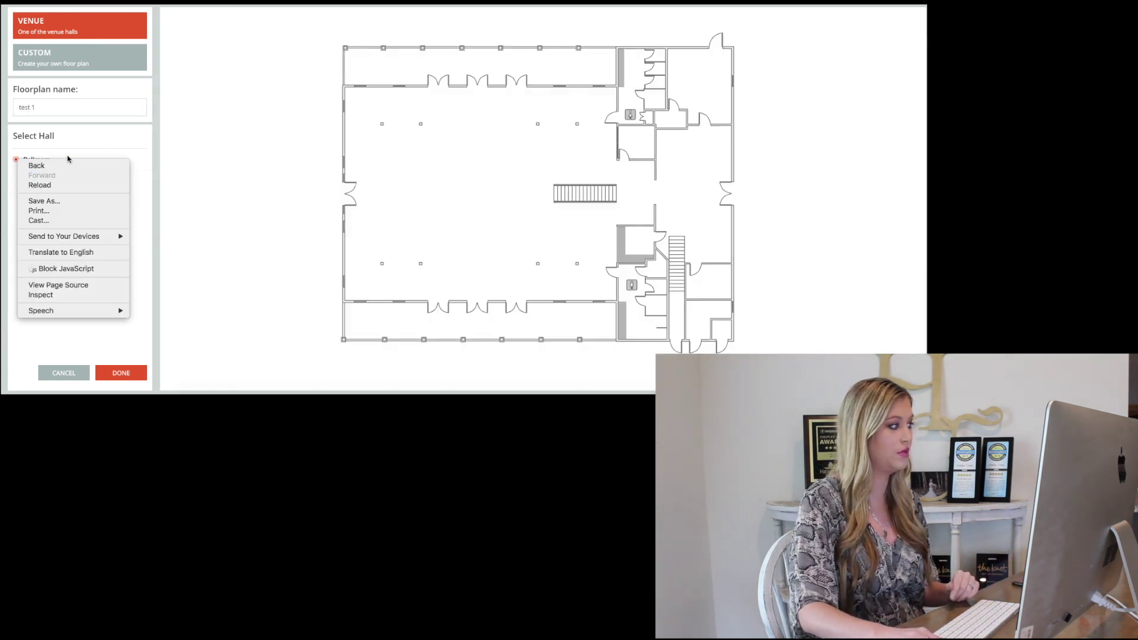
key(Escape)
click(116, 374)
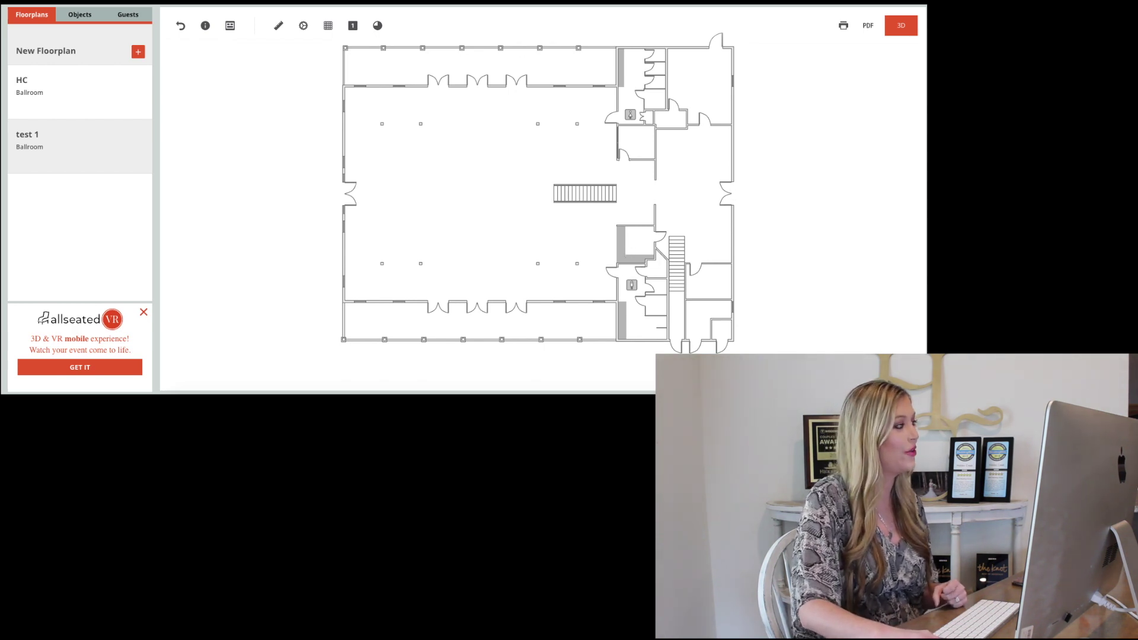
Step: Place a 60" round table with 8 seats in the ballroom's upper-left corner and open its settings
click(86, 18)
scroll(103, 158, up, 2)
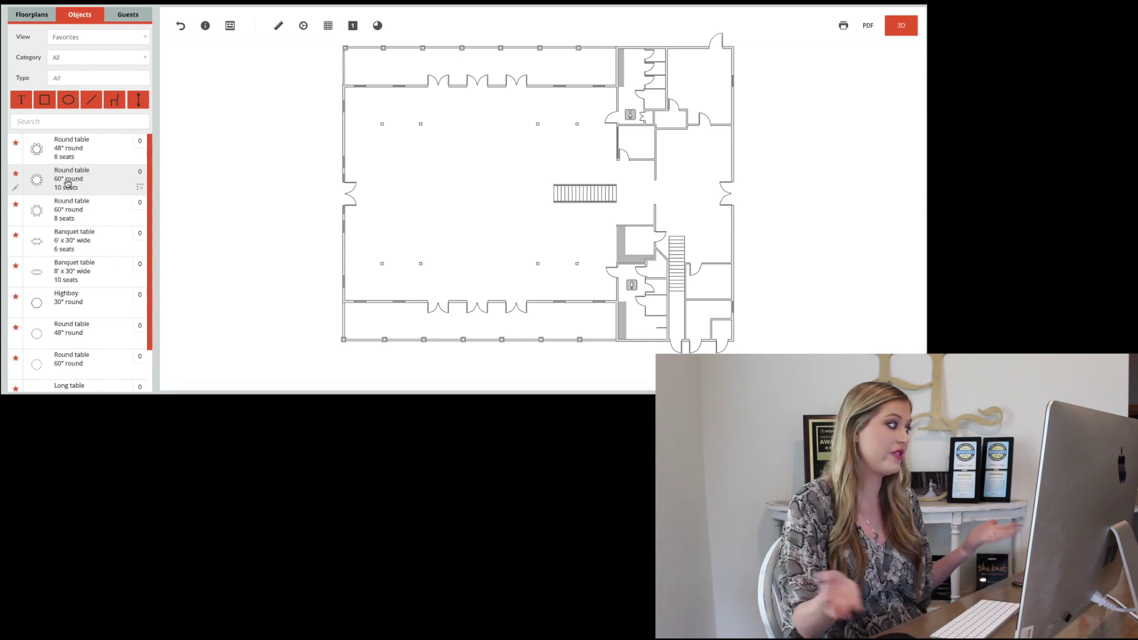
click(73, 211)
drag(74, 211, 372, 114)
double_click(372, 114)
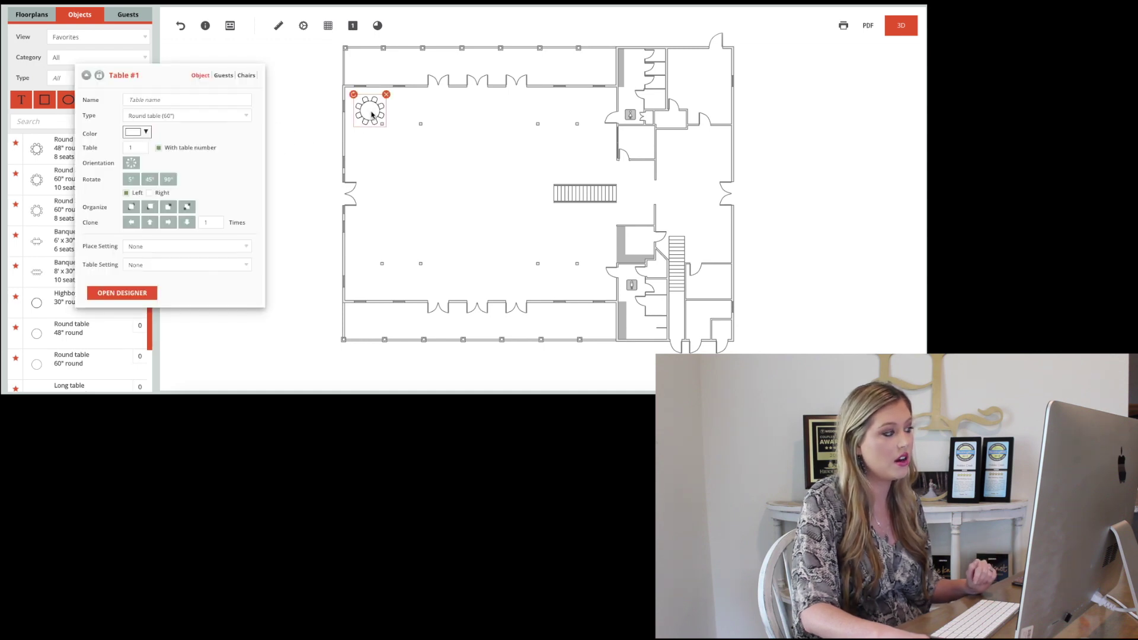
Step: Clone the round table to the right eight times to form a row along the ballroom's upper wall
click(168, 224)
click(167, 224)
click(167, 223)
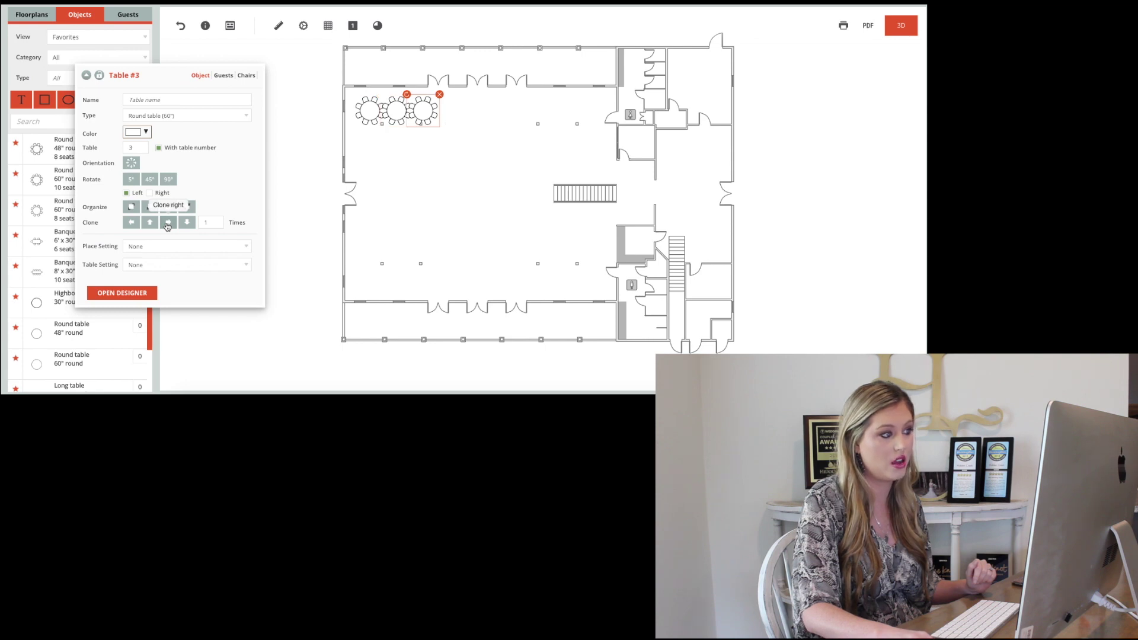
click(168, 223)
click(168, 224)
click(168, 223)
click(168, 223)
click(167, 223)
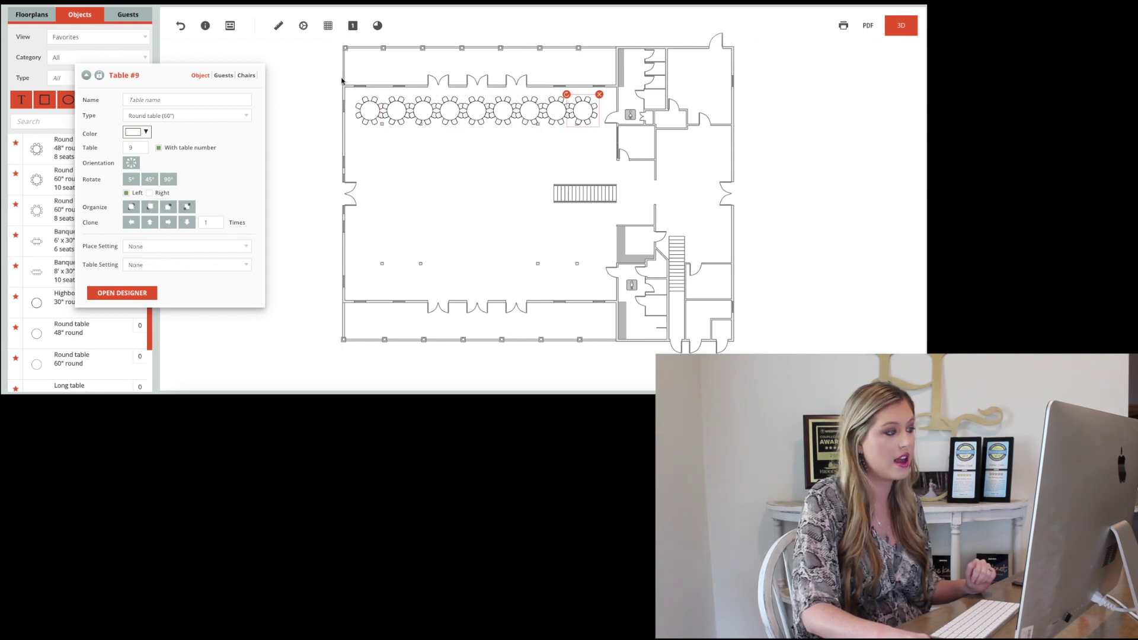
Step: Spread out the row of round tables: three along the upper wall, two staggered beneath them, and four along the lower wall
drag(397, 112, 384, 146)
drag(420, 113, 427, 148)
drag(476, 114, 370, 285)
drag(525, 109, 402, 276)
drag(561, 111, 436, 278)
drag(583, 114, 472, 276)
Step: Clone the last lower-wall table three times to the right, staggering two tables above the lower row and spacing the other two along it
click(168, 222)
click(169, 223)
click(168, 222)
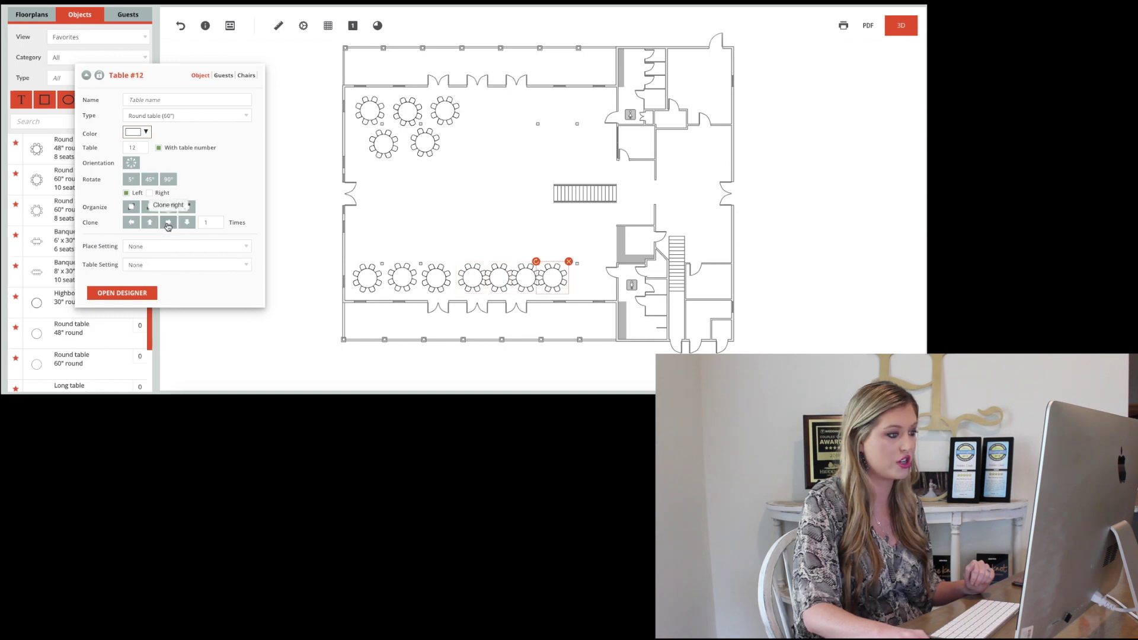
drag(503, 277, 385, 241)
drag(474, 272, 419, 241)
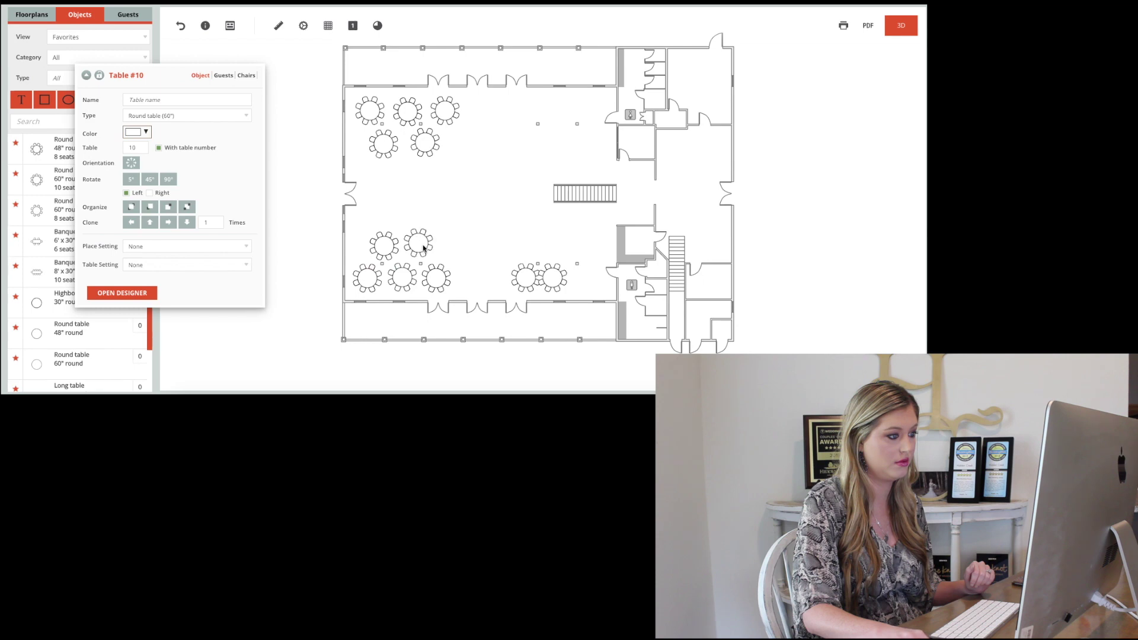
drag(525, 275, 472, 272)
drag(557, 276, 507, 275)
Step: Add four more clones of the 8-seat round table and extend the two staggered lower rows toward the stairs side with them
click(168, 222)
click(168, 222)
click(168, 222)
drag(527, 275, 449, 243)
drag(556, 274, 486, 241)
click(506, 265)
mouse_move(567, 271)
mouse_down()
mouse_move(530, 275)
mouse_move(578, 274)
mouse_move(496, 243)
mouse_up()
click(168, 222)
click(491, 202)
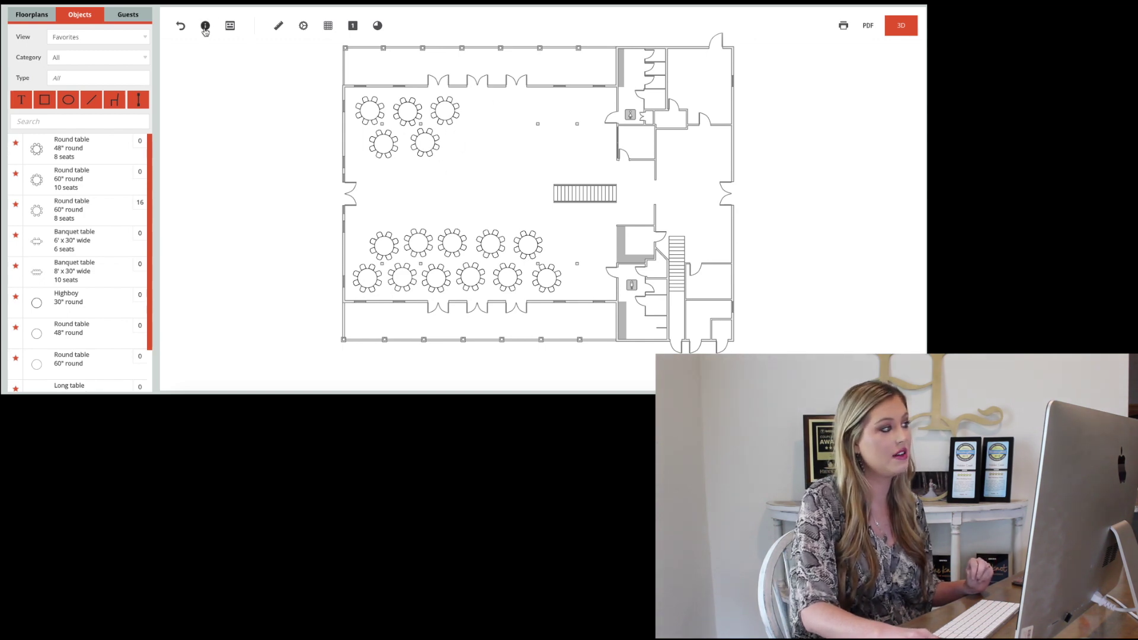
Step: Display the table and chair totals and clone the third upper-wall table to the right three times
click(205, 26)
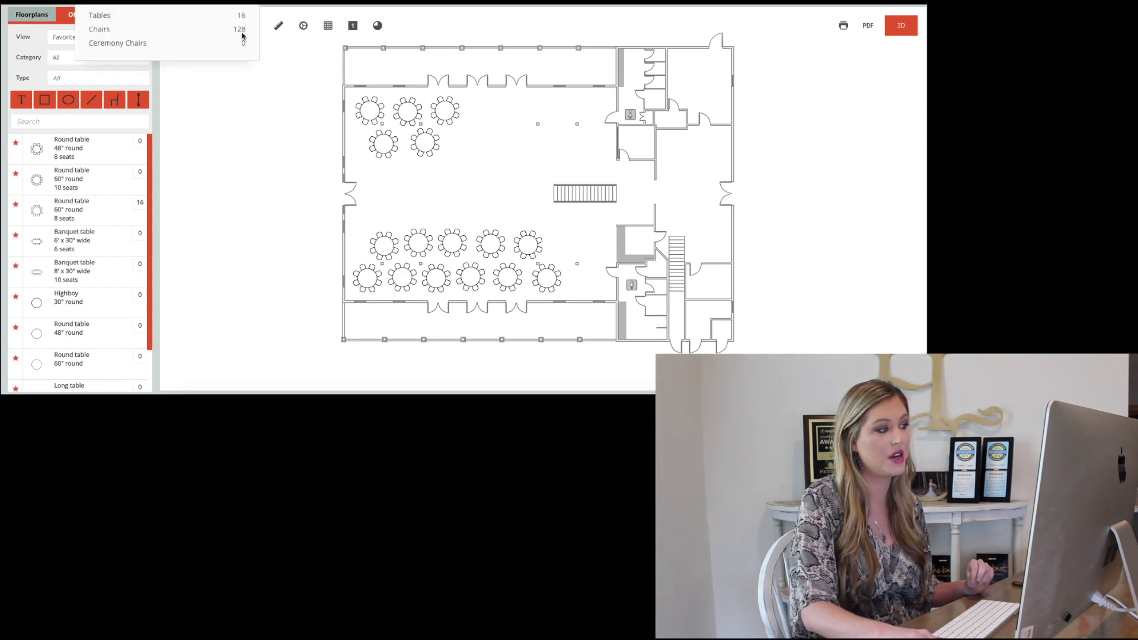
click(445, 109)
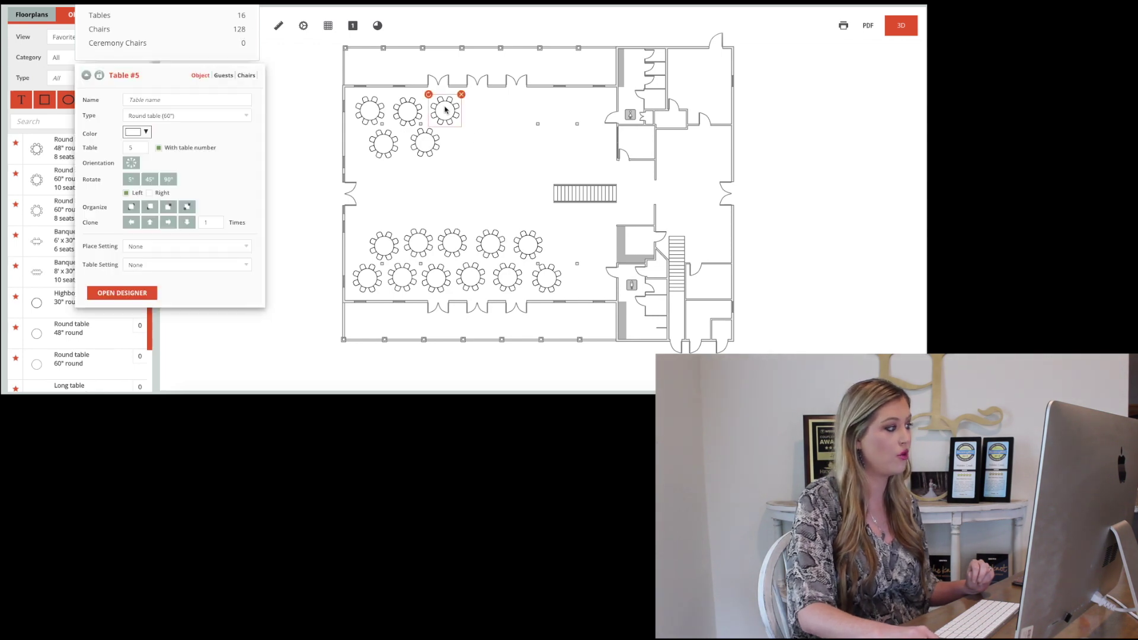
click(169, 223)
click(169, 223)
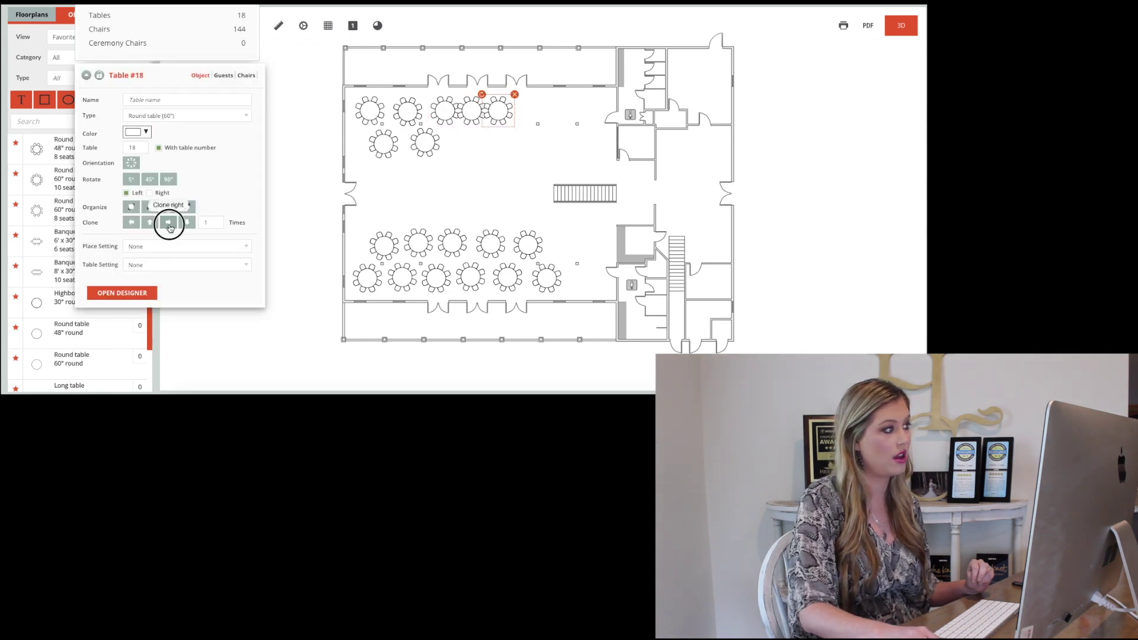
click(169, 224)
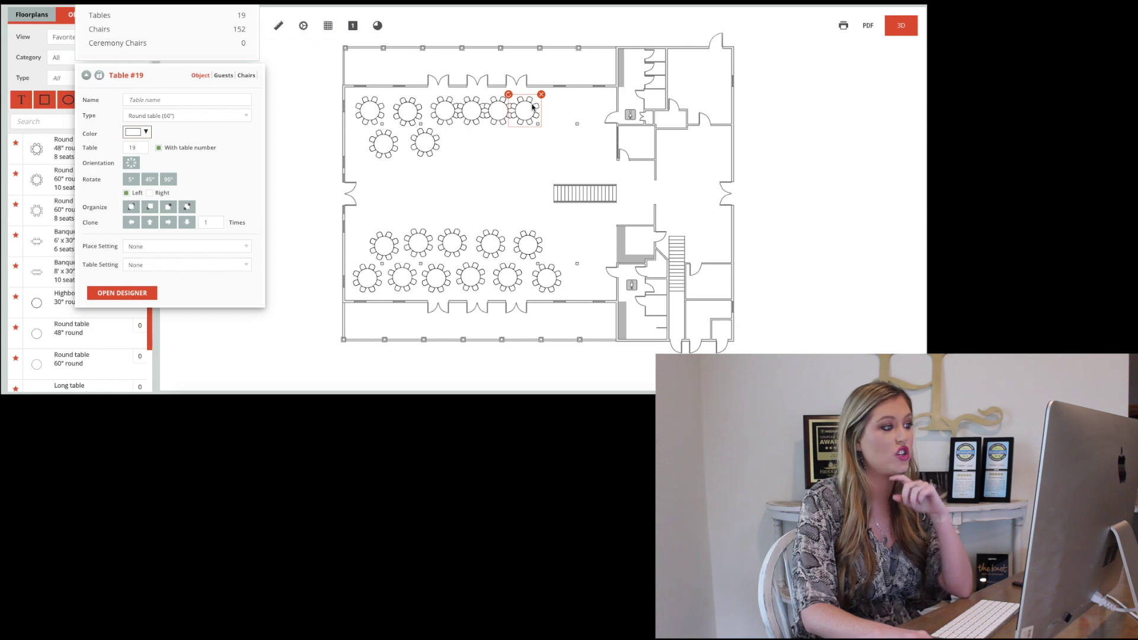
Step: Cluster the three new round tables in the ballroom's upper-right area and move the end table of the inner lower row beside them
mouse_move(531, 111)
mouse_down()
mouse_move(470, 151)
mouse_move(486, 112)
mouse_move(571, 111)
mouse_move(521, 113)
mouse_move(536, 113)
mouse_up()
drag(469, 146, 552, 140)
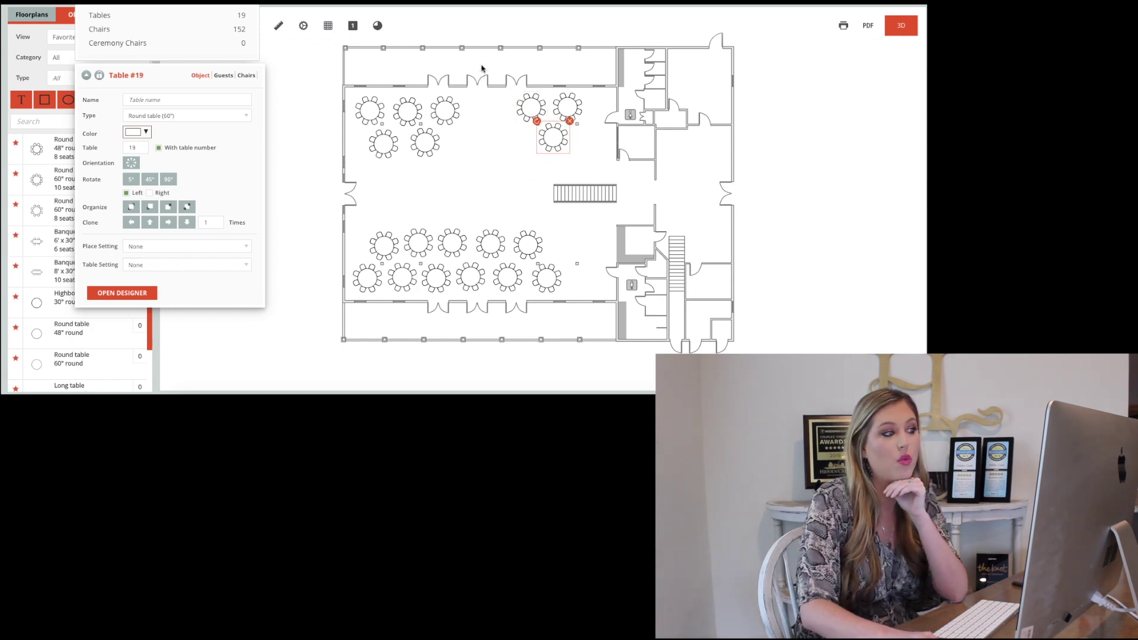
drag(529, 110, 529, 140)
click(495, 196)
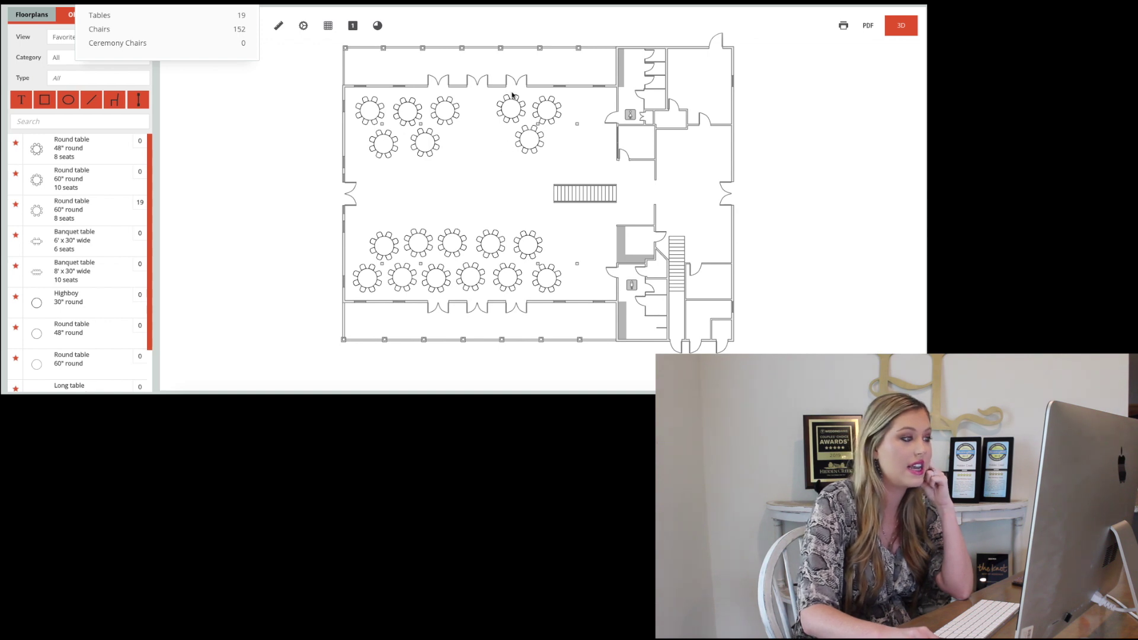
drag(531, 251, 572, 144)
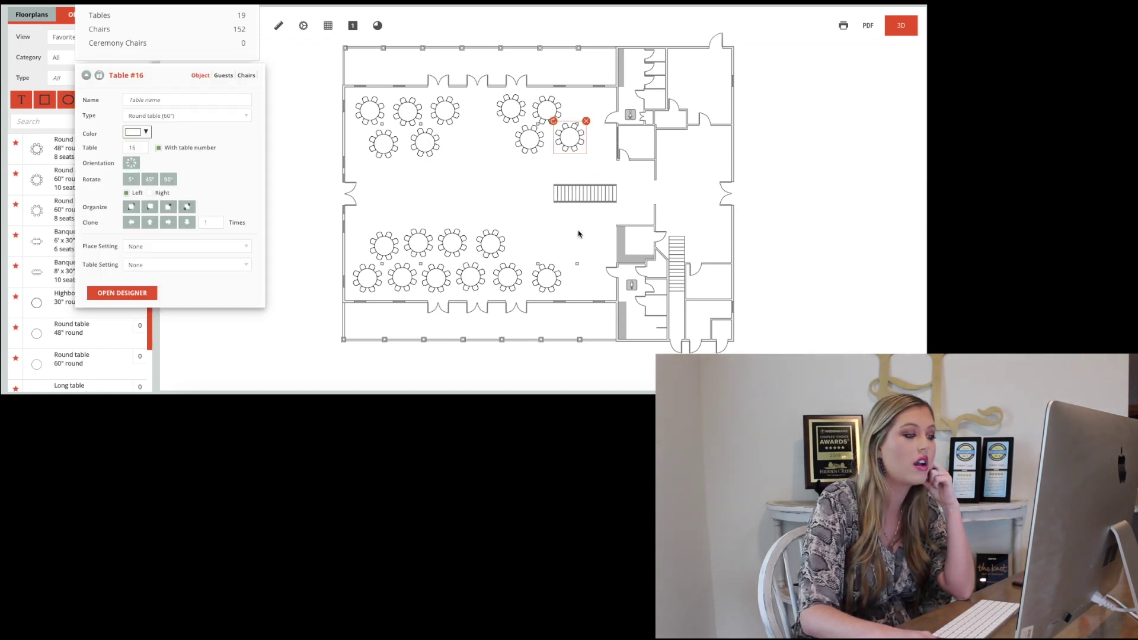
click(579, 248)
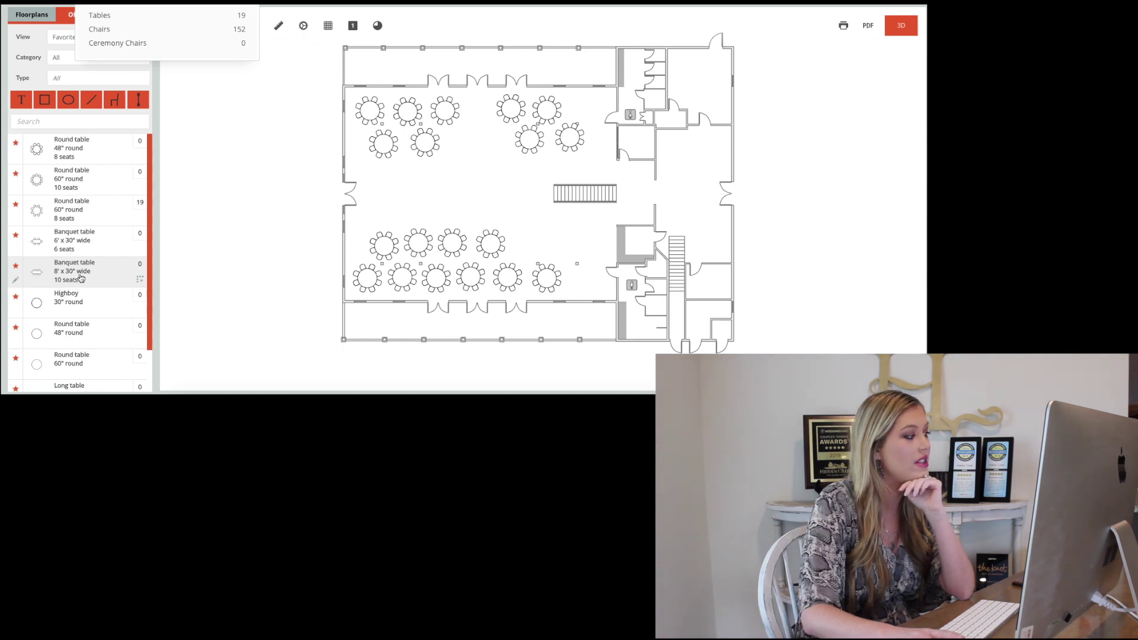
Step: Place an 8' x 30" banquet table with 10 seats in front of the ballroom's left-wall doors
drag(70, 281, 370, 188)
click(307, 296)
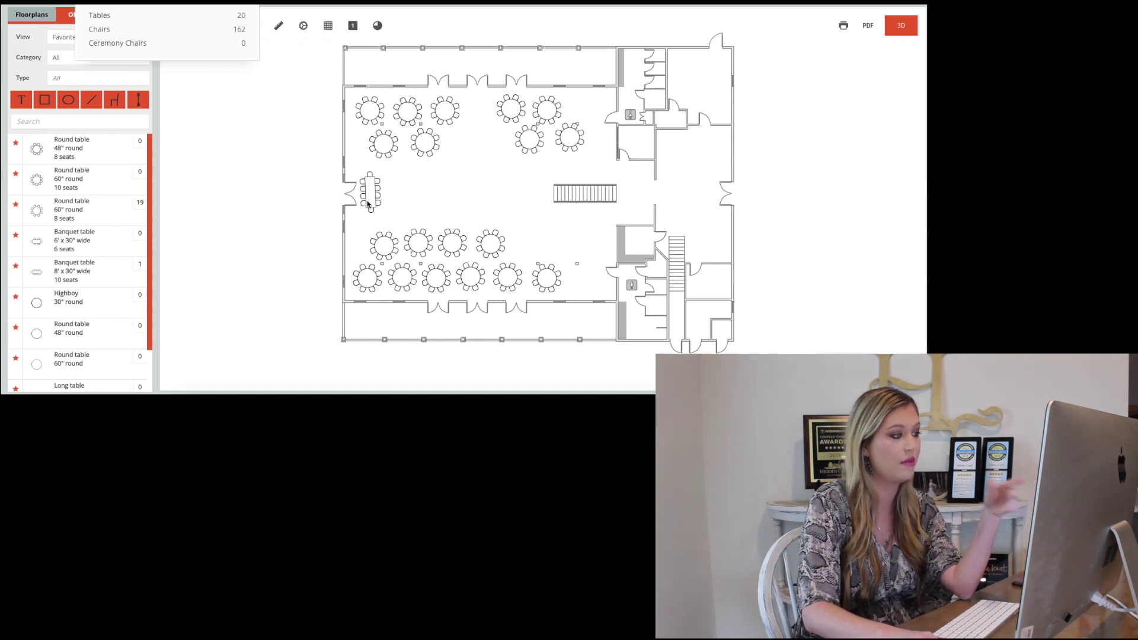
Step: Set the banquet table's chair composition to Up, and rotate and move it so its chairs back onto the left-wall doors
click(367, 193)
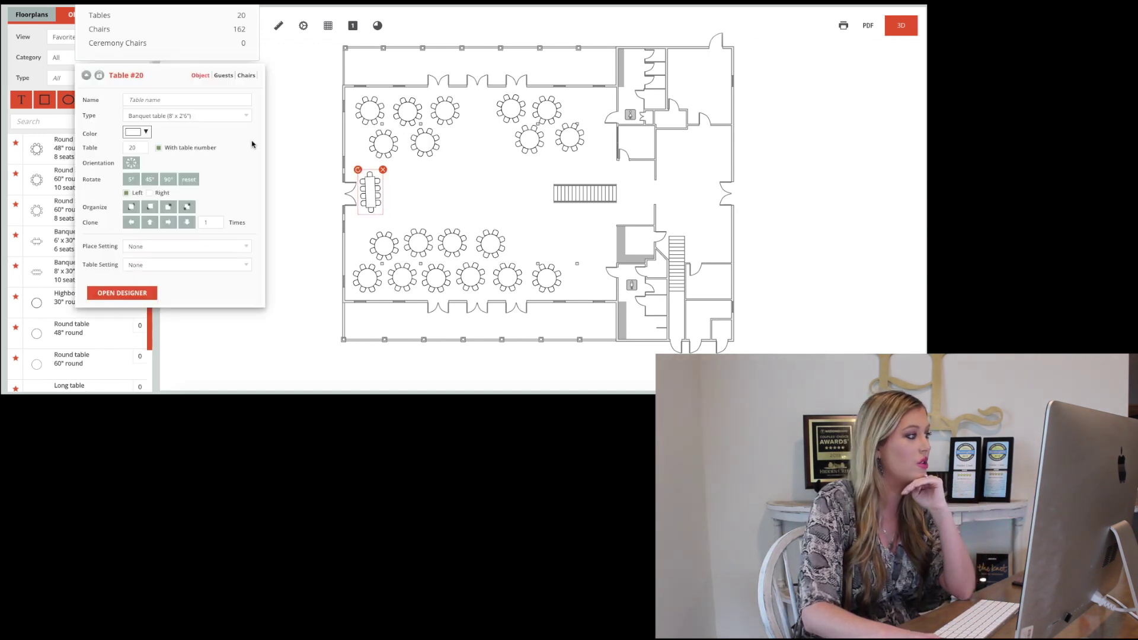
click(223, 75)
click(246, 76)
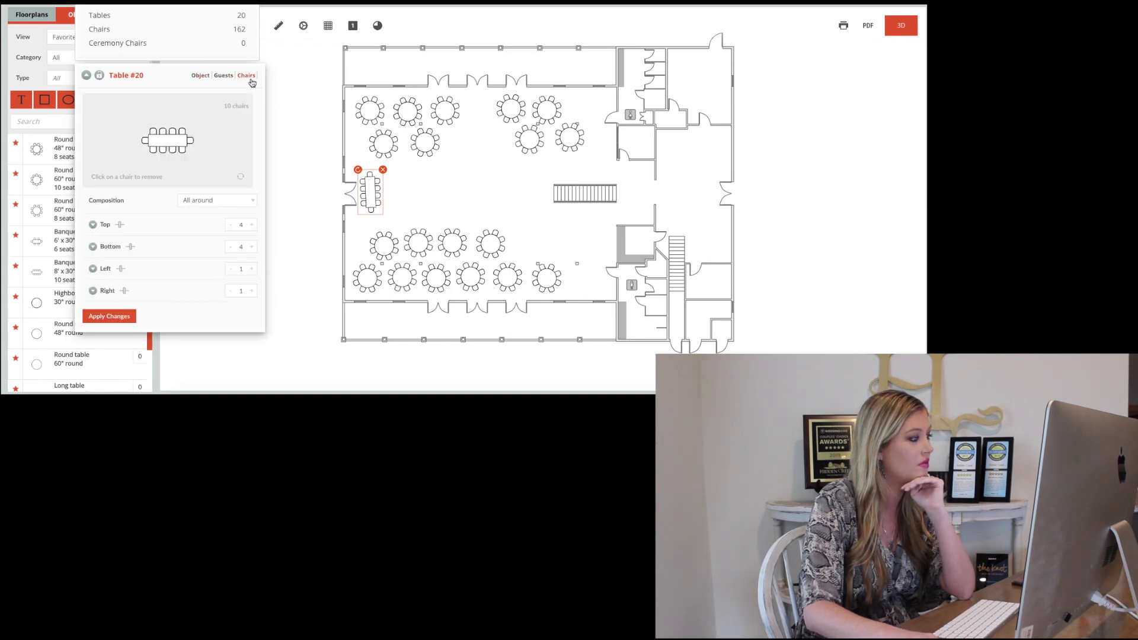
click(239, 202)
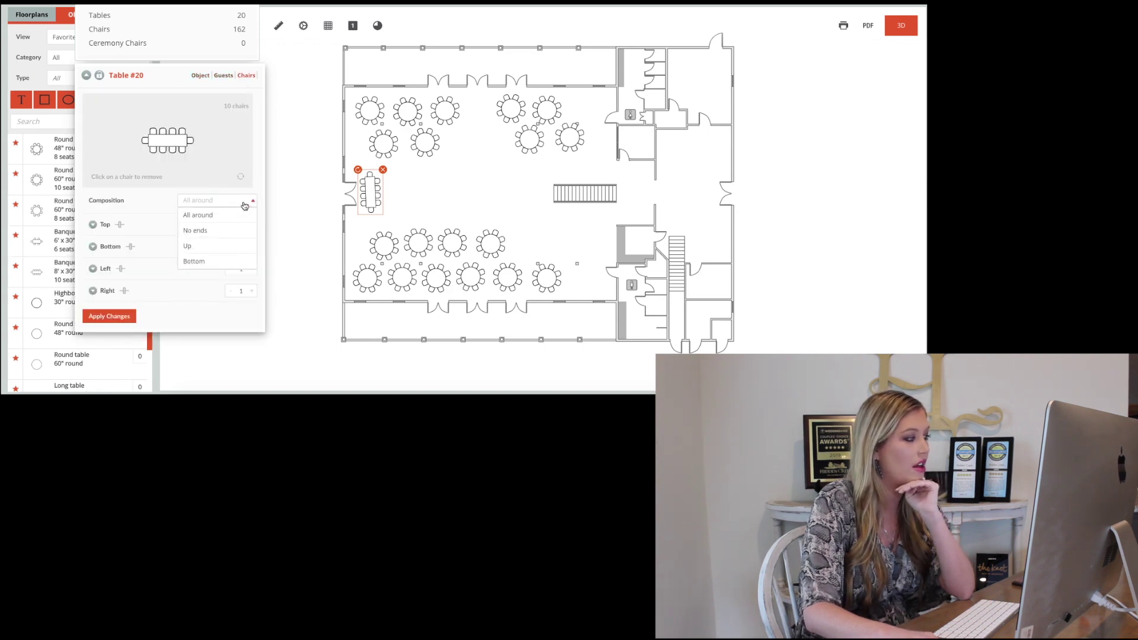
click(211, 251)
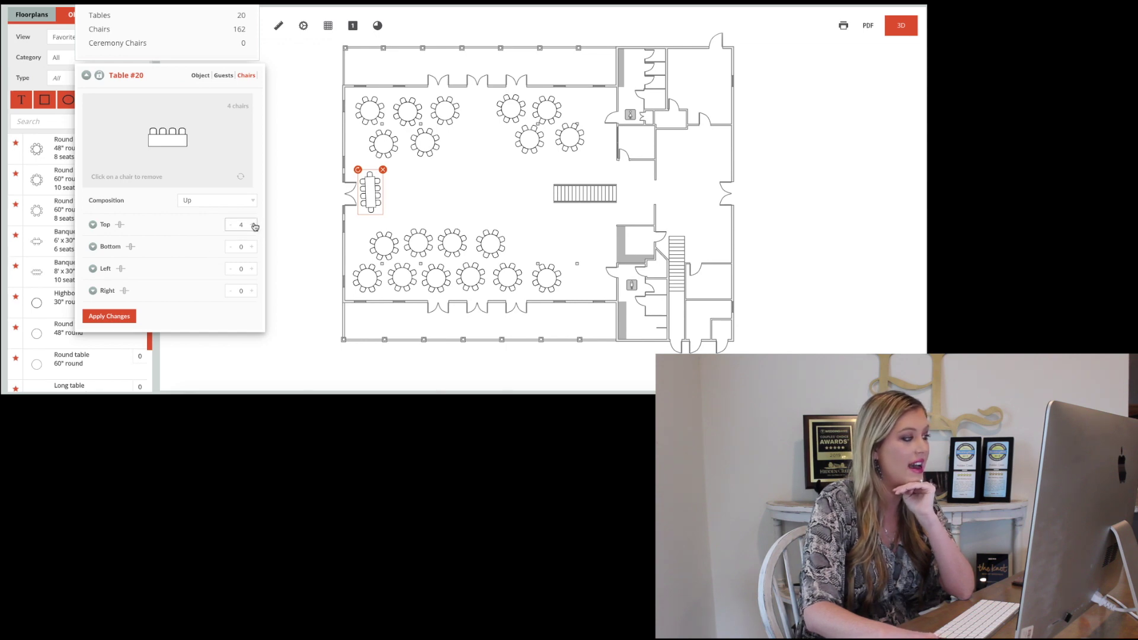
click(109, 317)
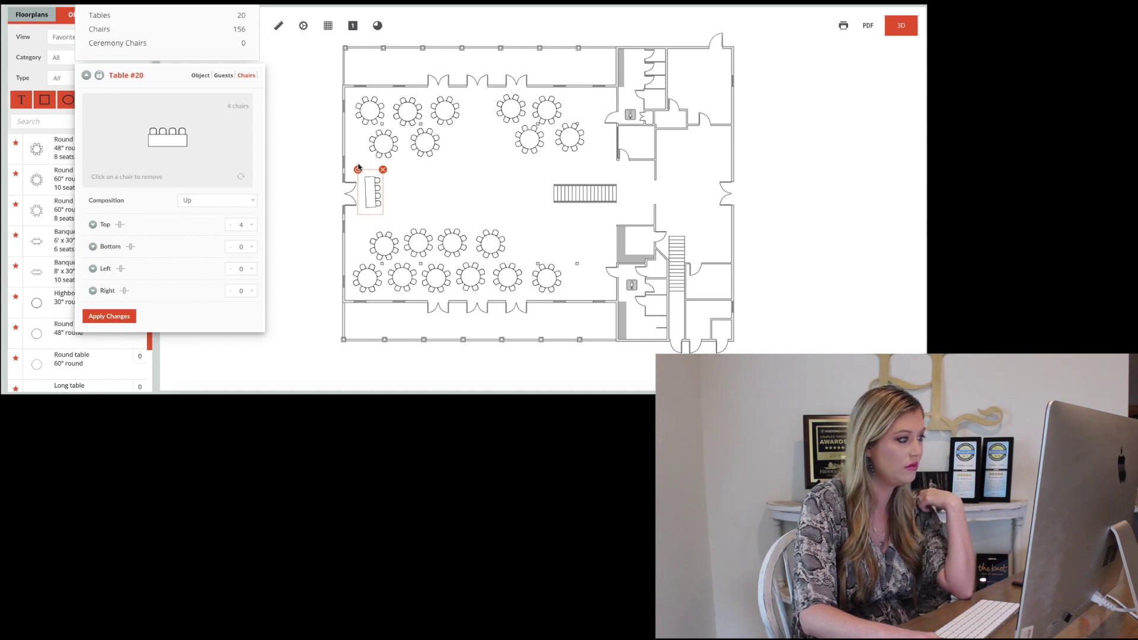
drag(358, 170, 400, 147)
drag(389, 208, 369, 198)
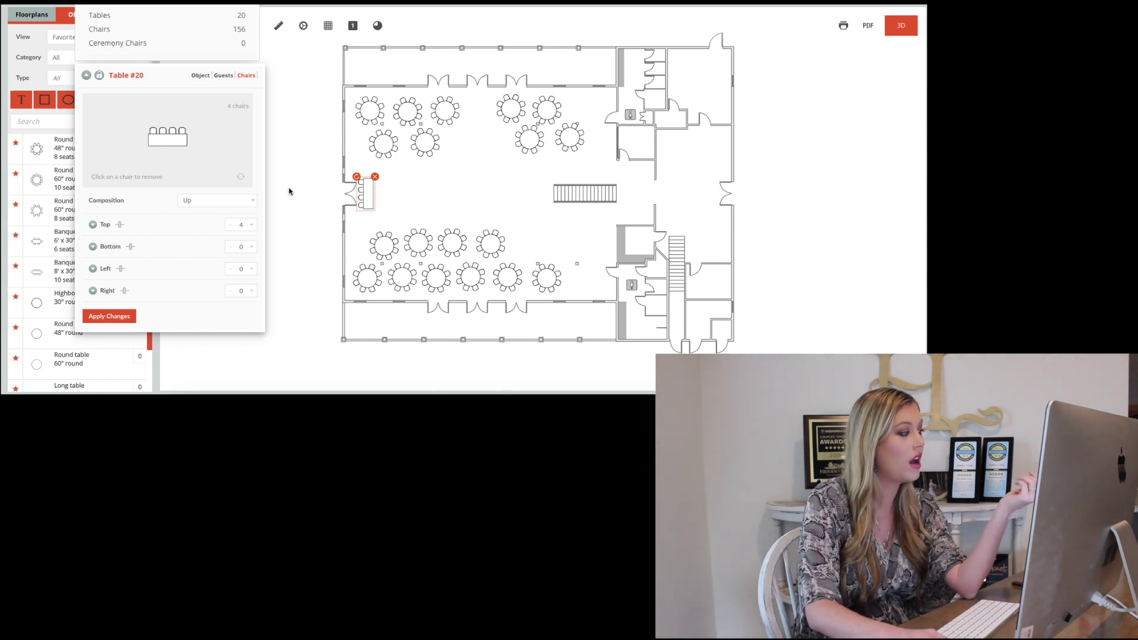
Step: Clone the banquet table twice and arrange the copies at its two ends to form a U shape with the chairs outside
click(202, 75)
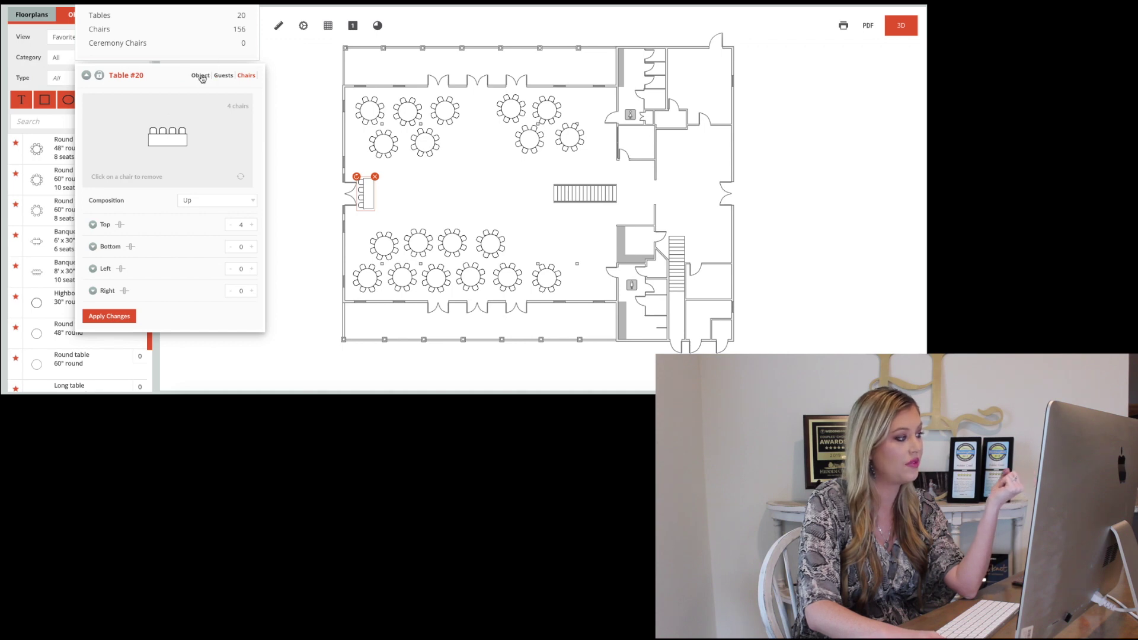
click(168, 223)
mouse_move(393, 182)
mouse_down()
mouse_move(434, 172)
mouse_move(430, 185)
mouse_move(389, 173)
mouse_up()
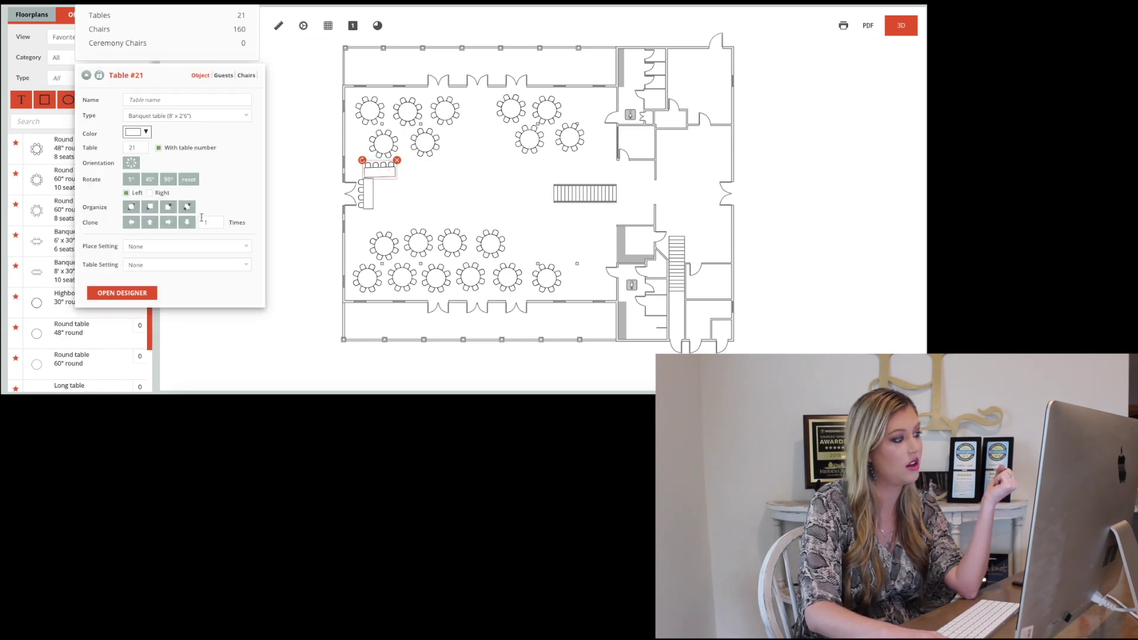
click(187, 223)
drag(364, 181, 375, 218)
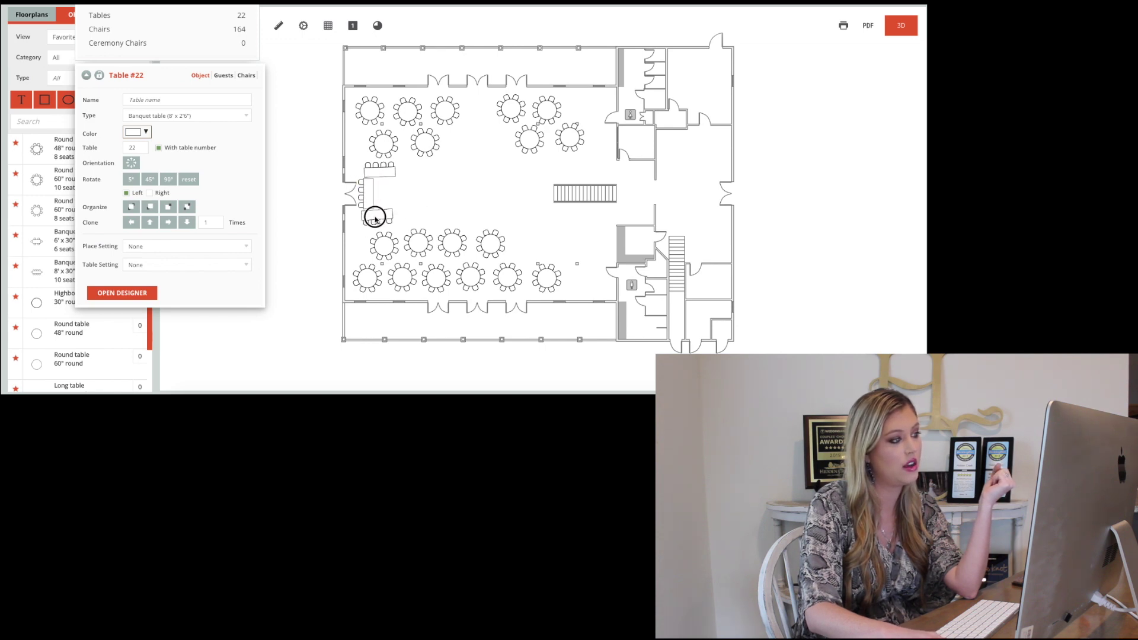
click(452, 204)
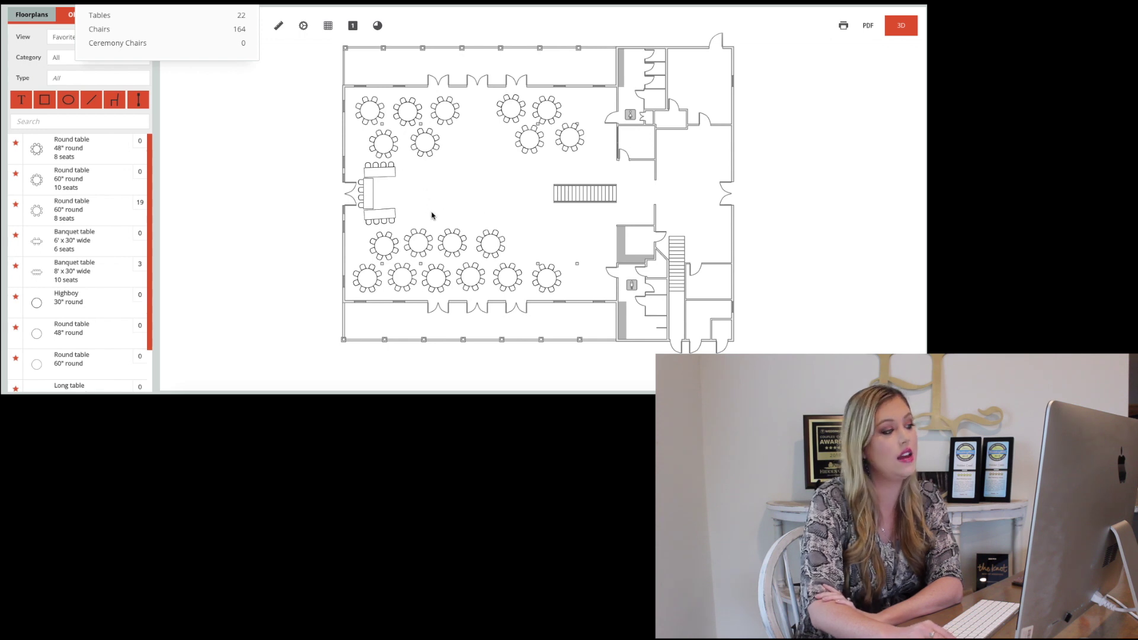
Step: Set the top chair count to 5 on both end banquet tables of the U-shaped head table
click(393, 216)
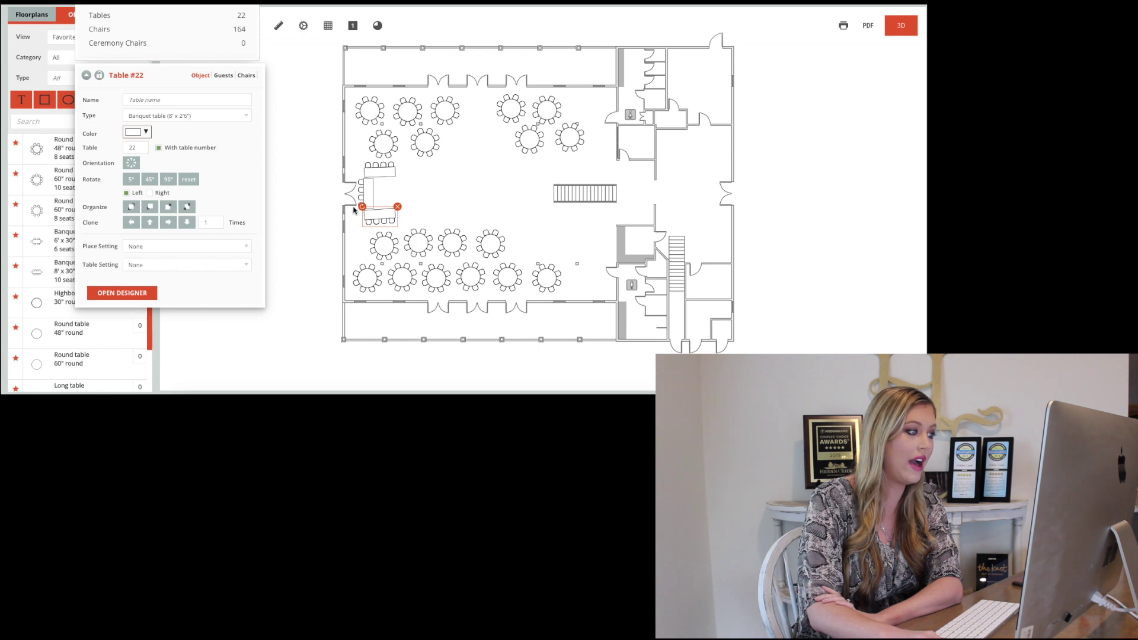
click(400, 201)
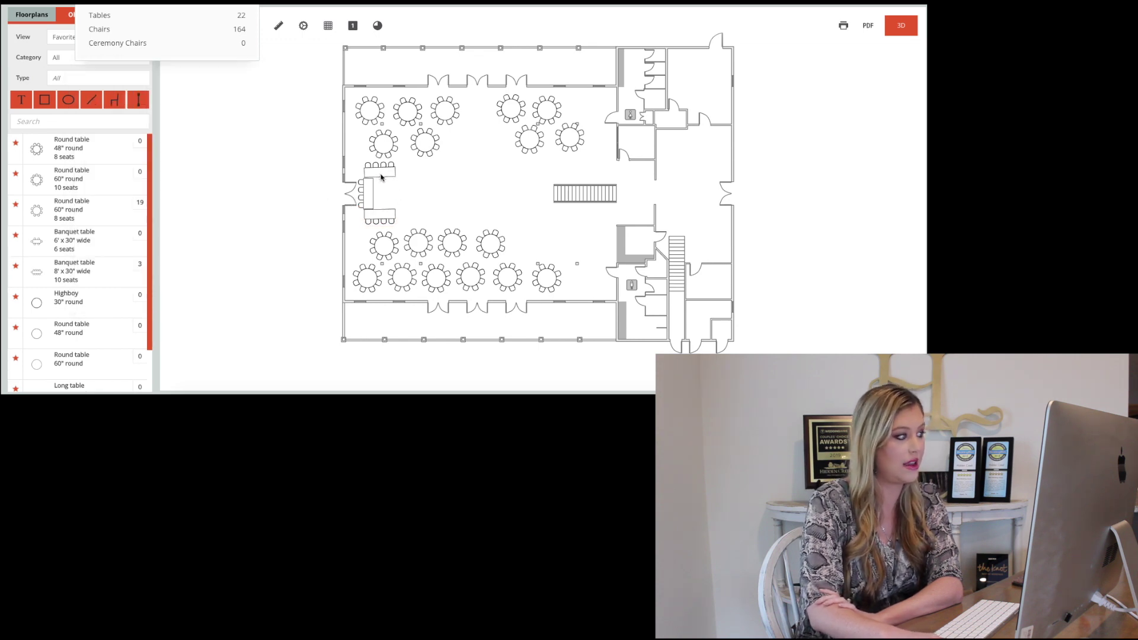
click(381, 177)
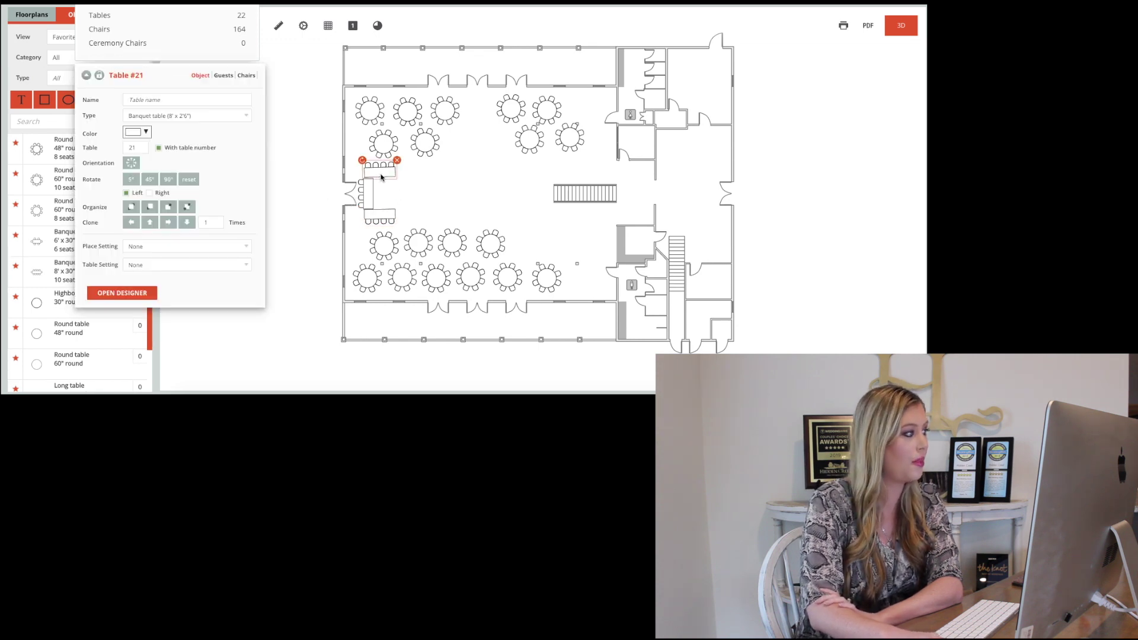
click(246, 76)
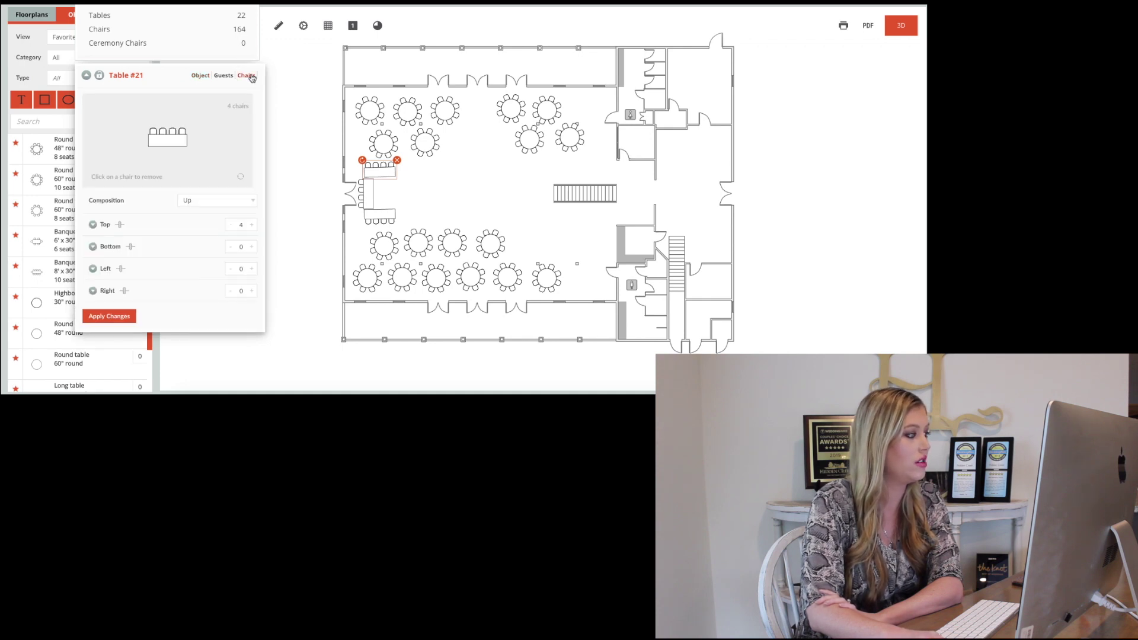
click(253, 225)
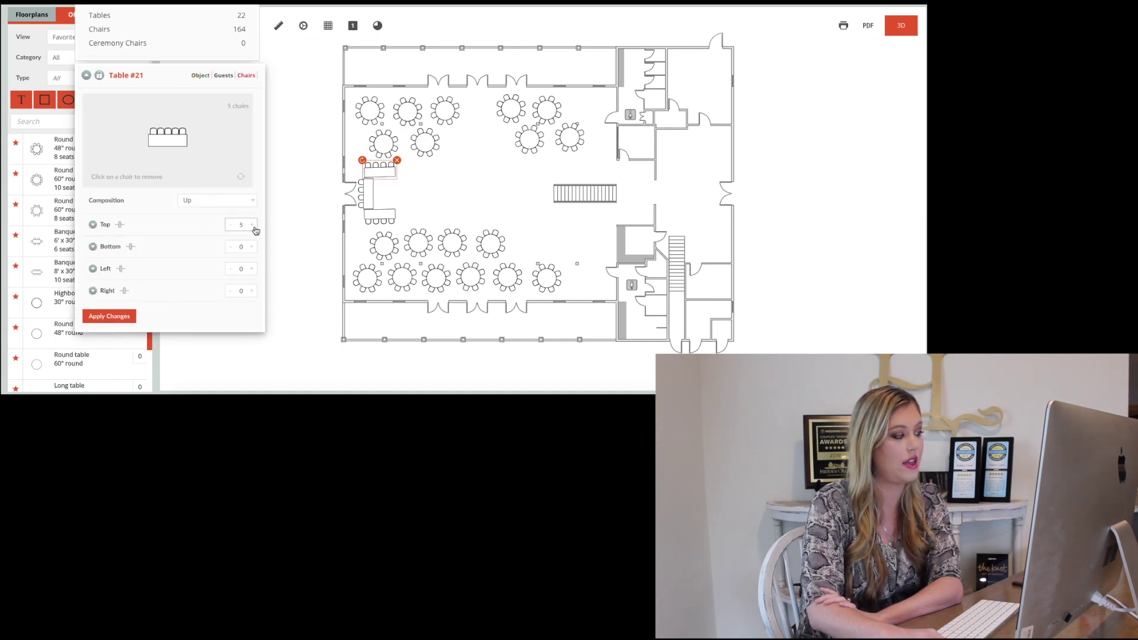
click(382, 216)
click(253, 225)
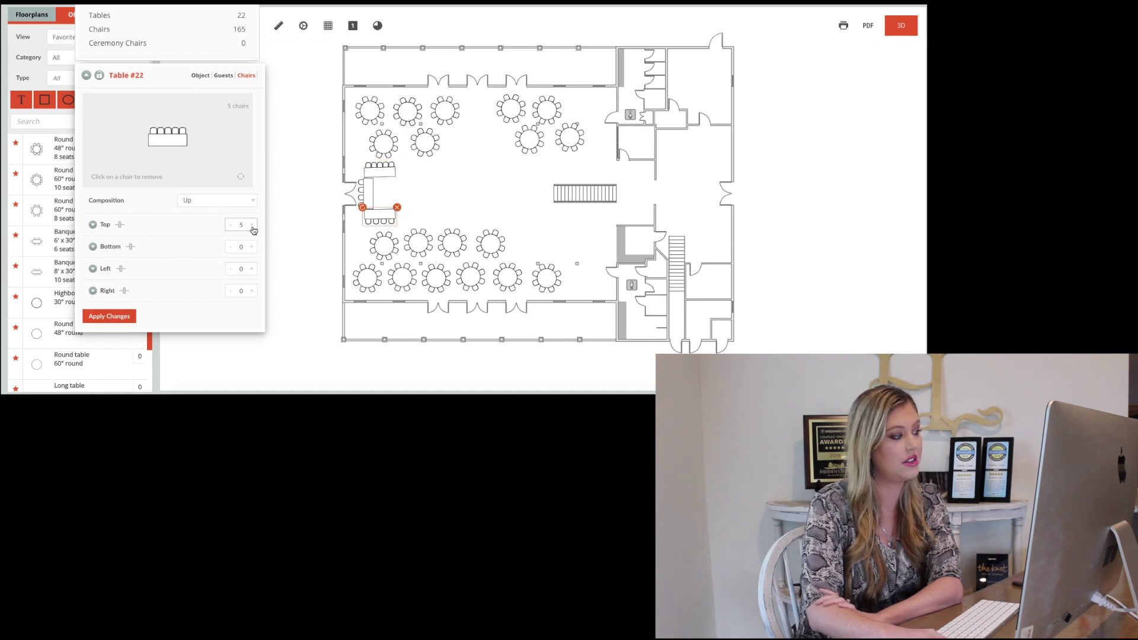
click(119, 317)
click(453, 178)
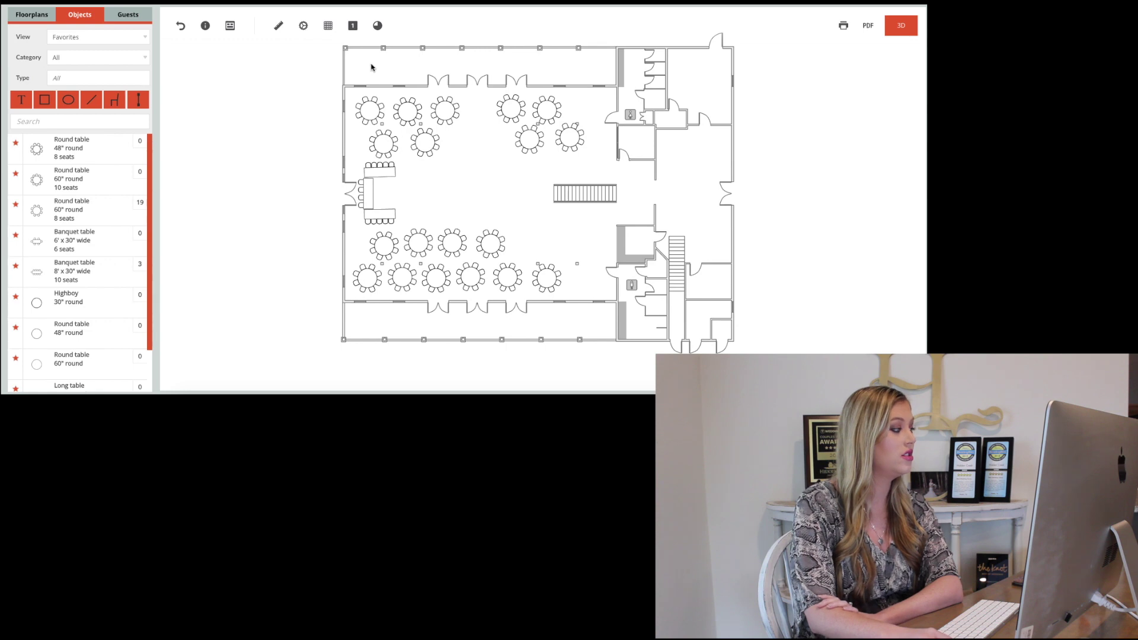
Step: Place a 6' x 30" long table diagonally in the ballroom's upper-left corner, moving the round tables out of its way
scroll(119, 314, down, 2)
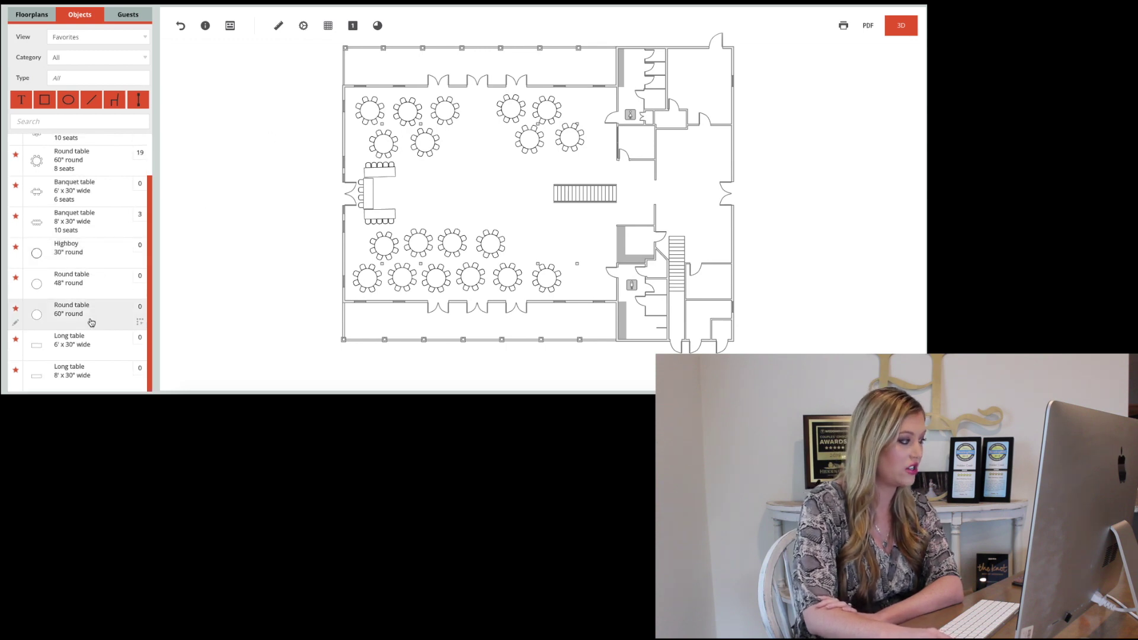
drag(84, 344, 352, 141)
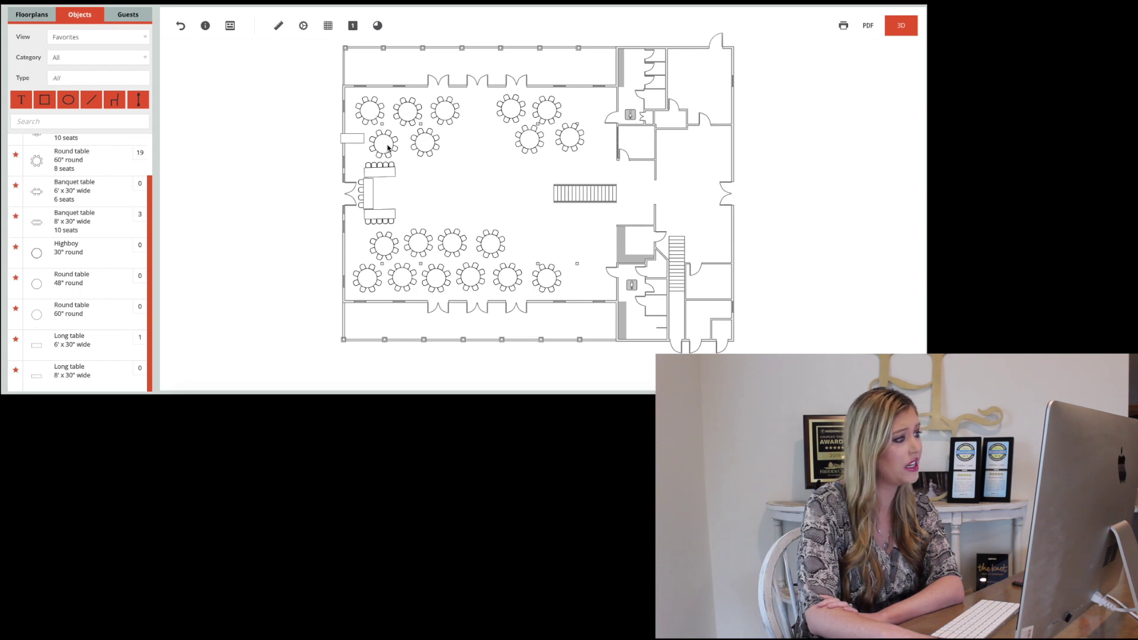
mouse_move(426, 145)
mouse_down()
mouse_move(447, 147)
mouse_move(389, 143)
mouse_move(407, 147)
mouse_up()
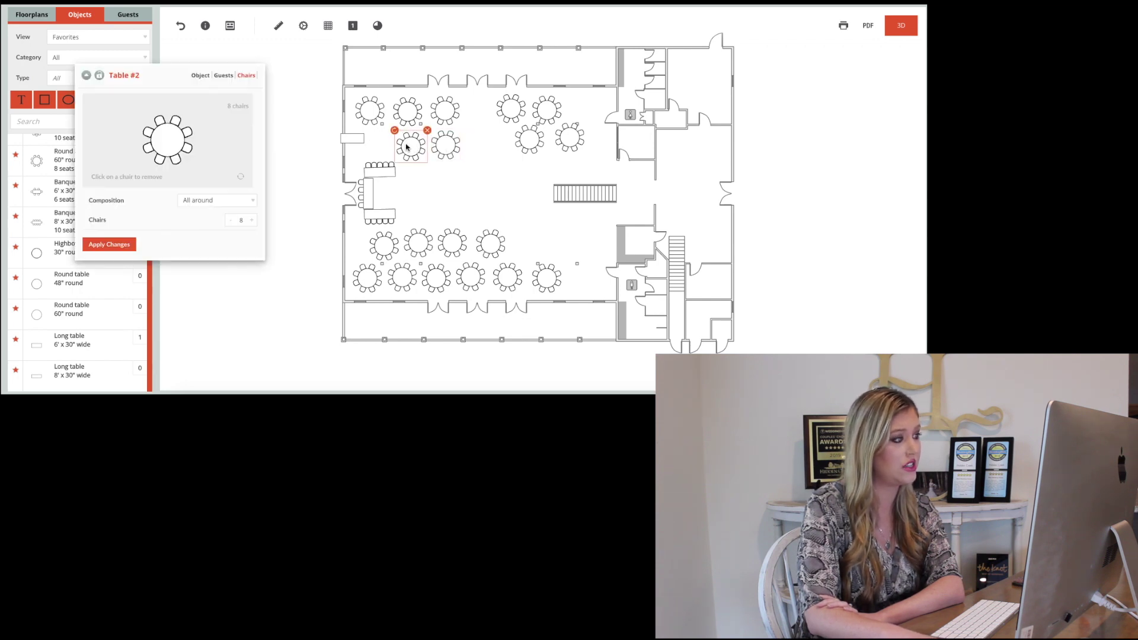
click(361, 143)
drag(338, 131, 362, 146)
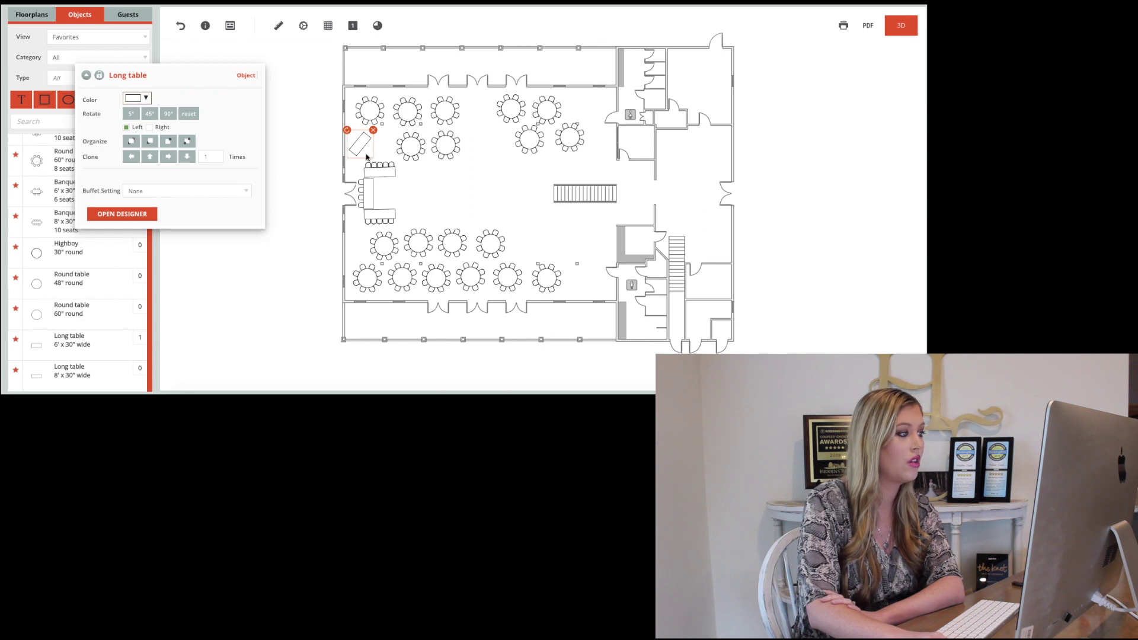
drag(374, 115, 499, 155)
drag(360, 152, 361, 110)
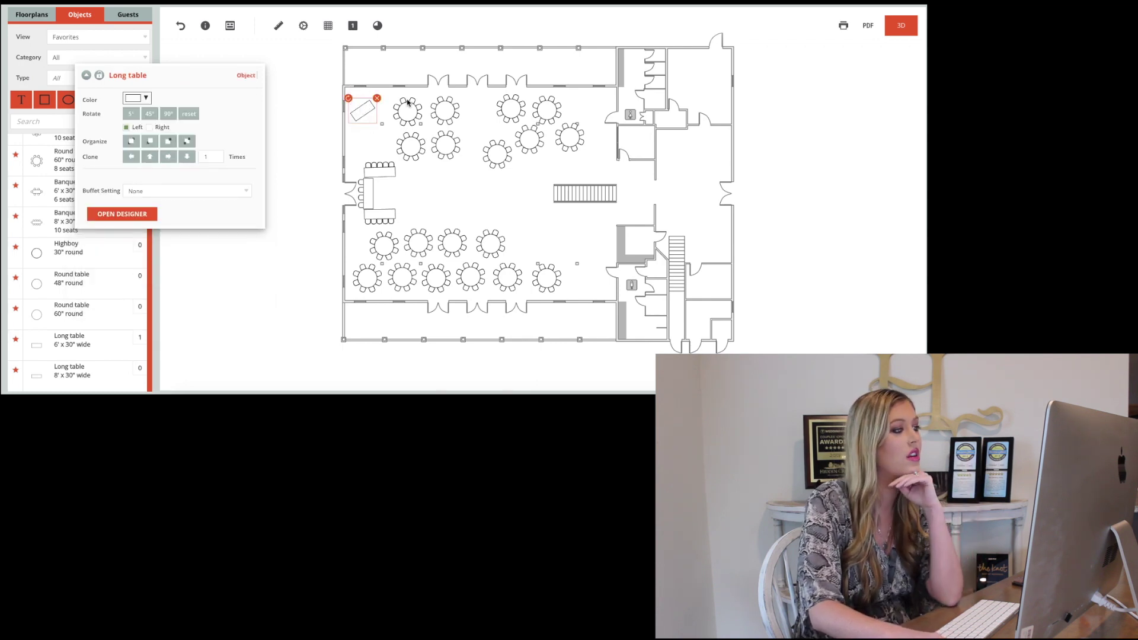
Step: Rearrange the inner upper row of round tables into an evenly spaced group of three near the head table and a pair farther right
mouse_move(497, 152)
mouse_down()
mouse_move(484, 145)
mouse_move(576, 141)
mouse_move(546, 106)
mouse_move(566, 140)
mouse_move(500, 146)
mouse_up()
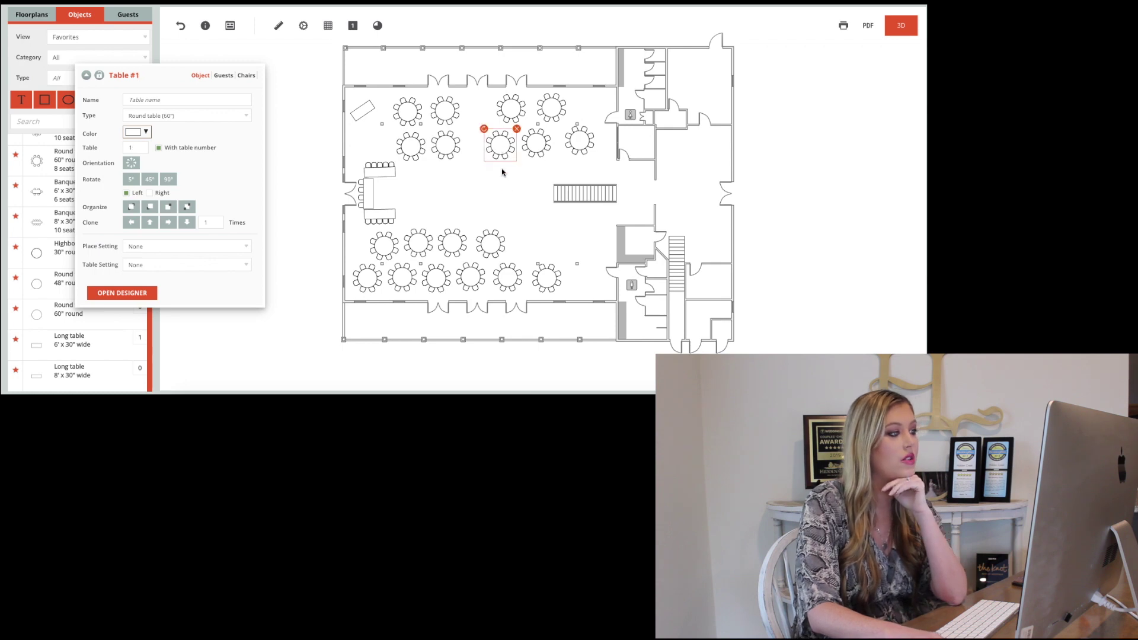
click(501, 166)
mouse_move(409, 148)
mouse_down()
mouse_move(393, 146)
mouse_move(426, 146)
mouse_up()
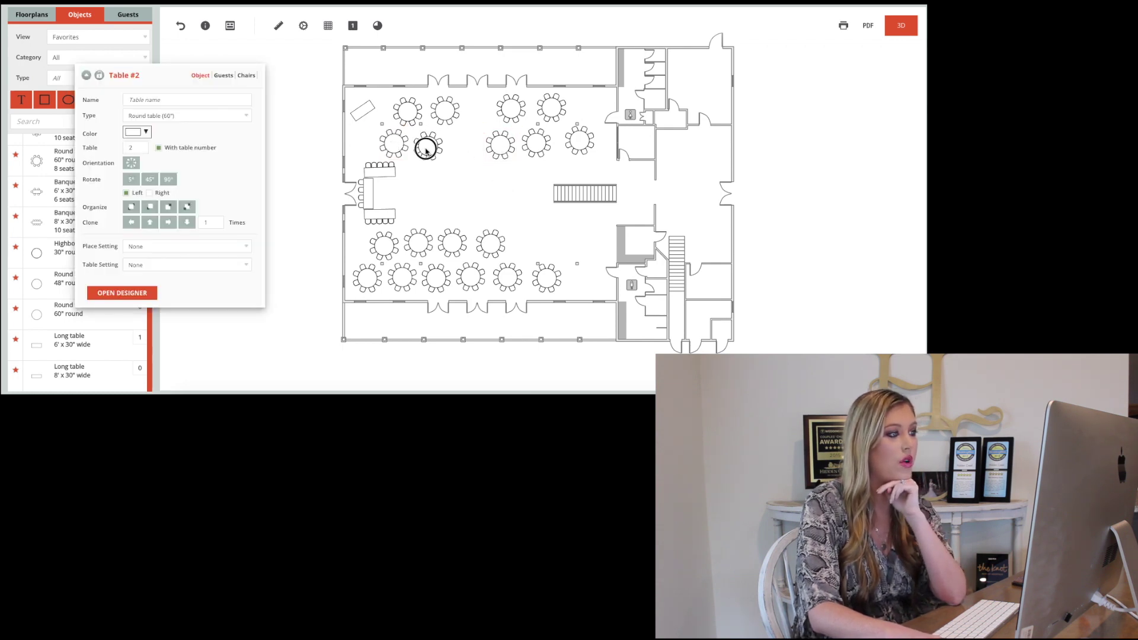
click(490, 175)
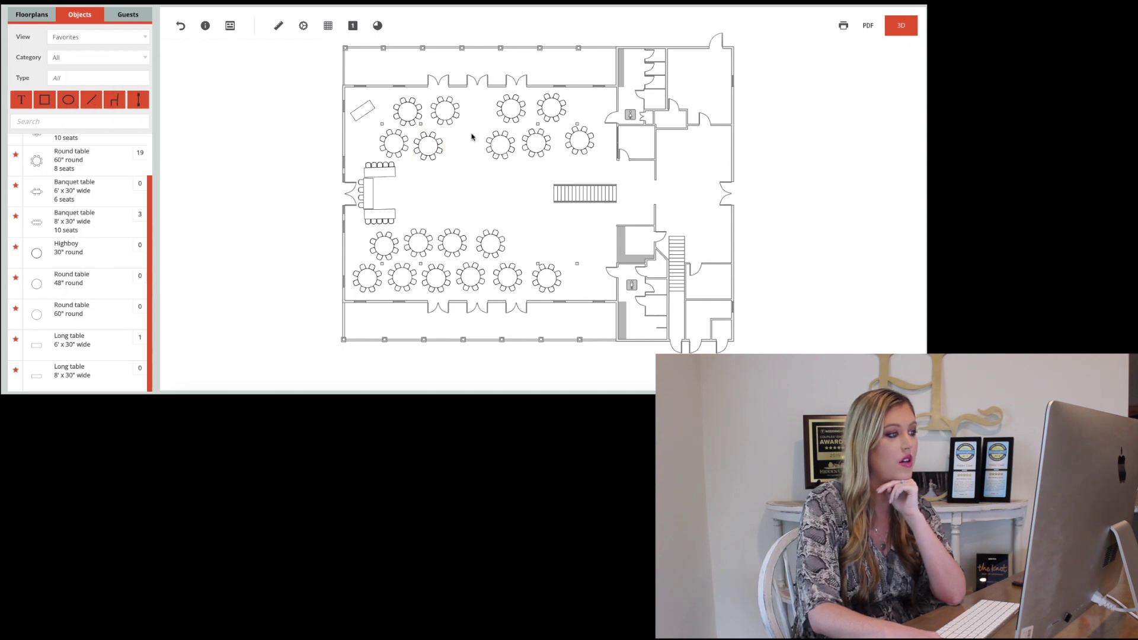
drag(500, 143, 465, 144)
click(500, 168)
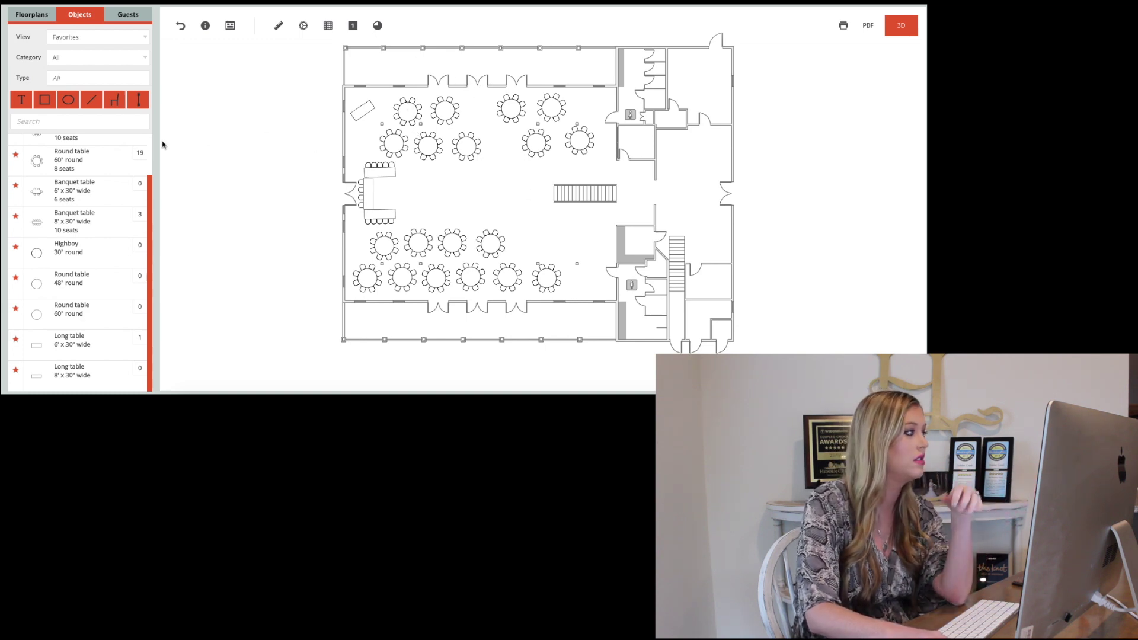
Step: Label the diagonal long table in the upper-left corner with the text "DJ"
drag(21, 100, 371, 113)
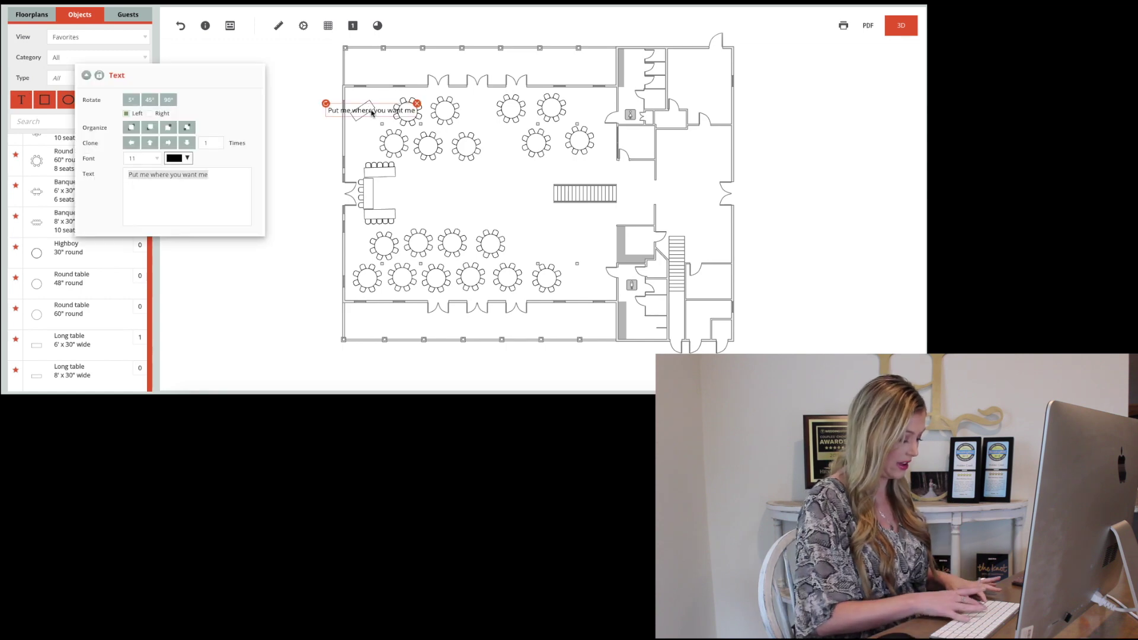
text(DJ)
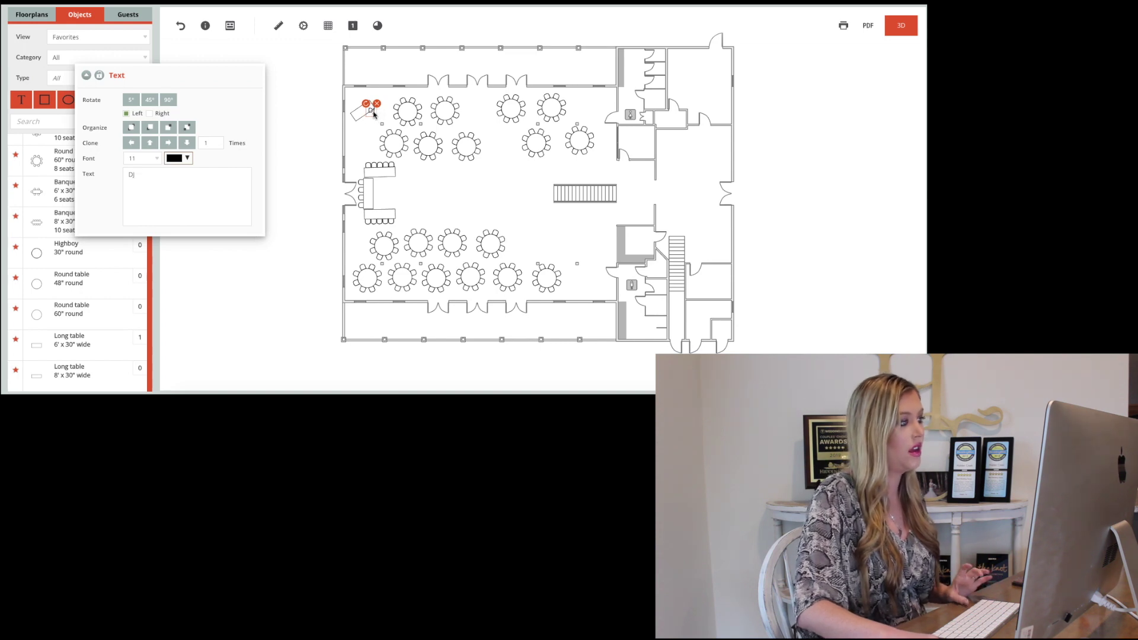
click(317, 255)
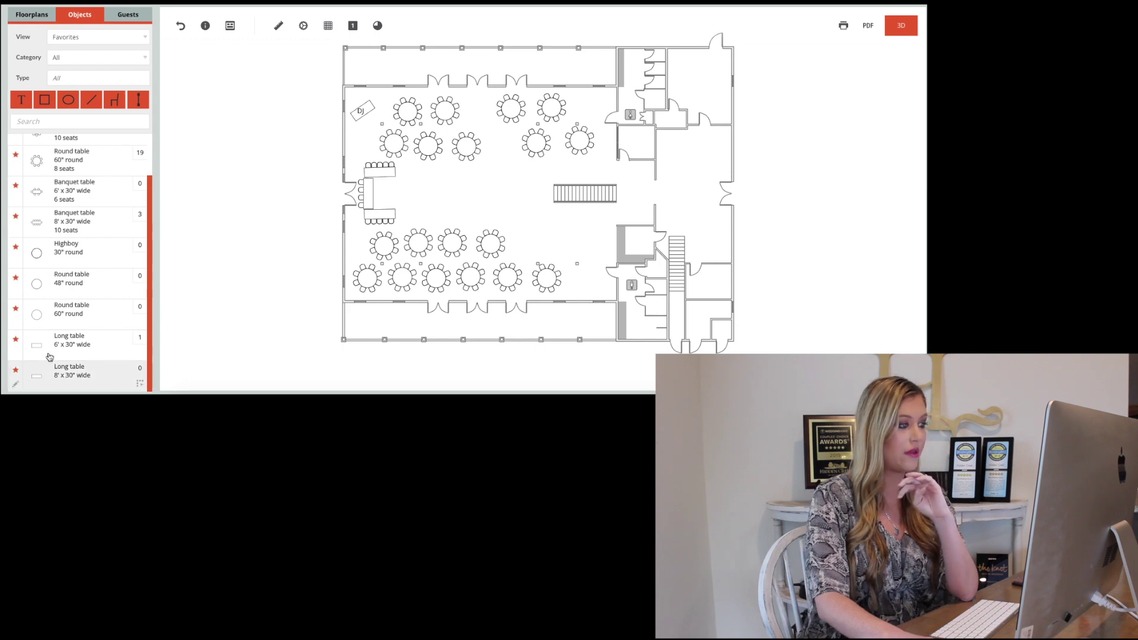
Step: Place a 6' x 30" long table in the small room right of the ballroom and label it "dj upstairs"
drag(56, 347, 539, 234)
drag(605, 219, 643, 142)
click(21, 100)
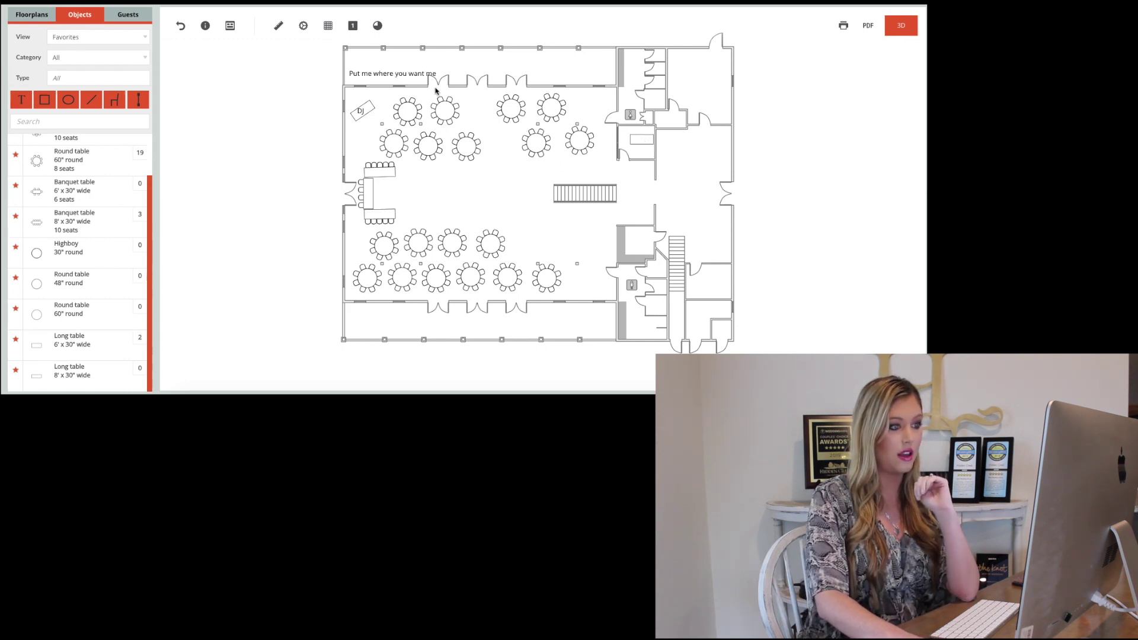
click(657, 144)
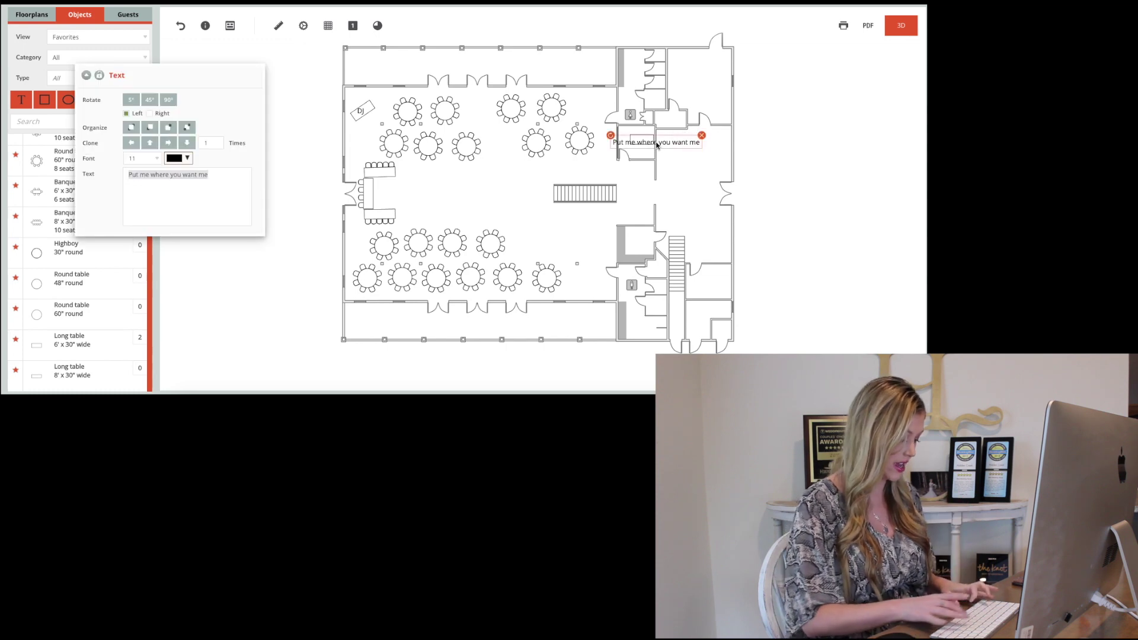
text(dj )
text(u)
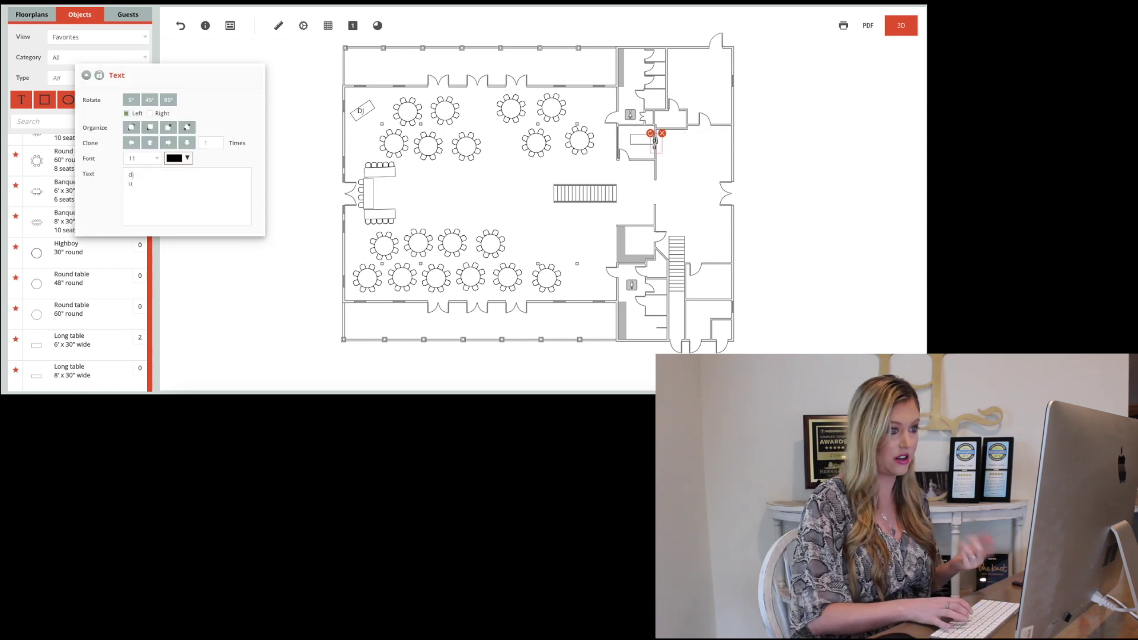
text(pstairs)
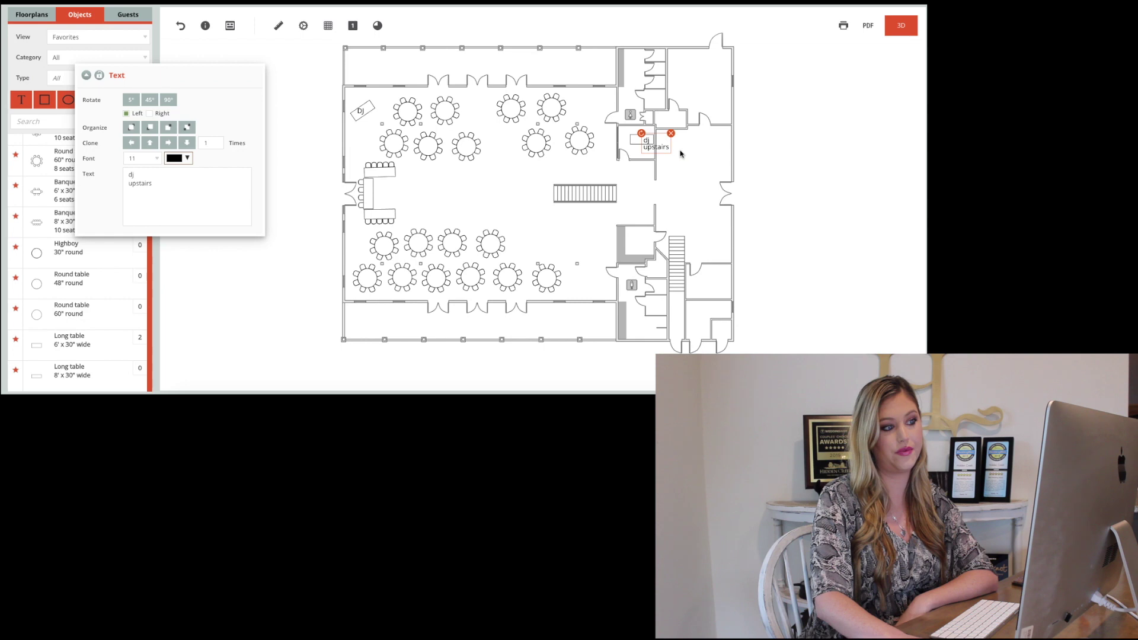
drag(656, 146, 649, 145)
click(695, 179)
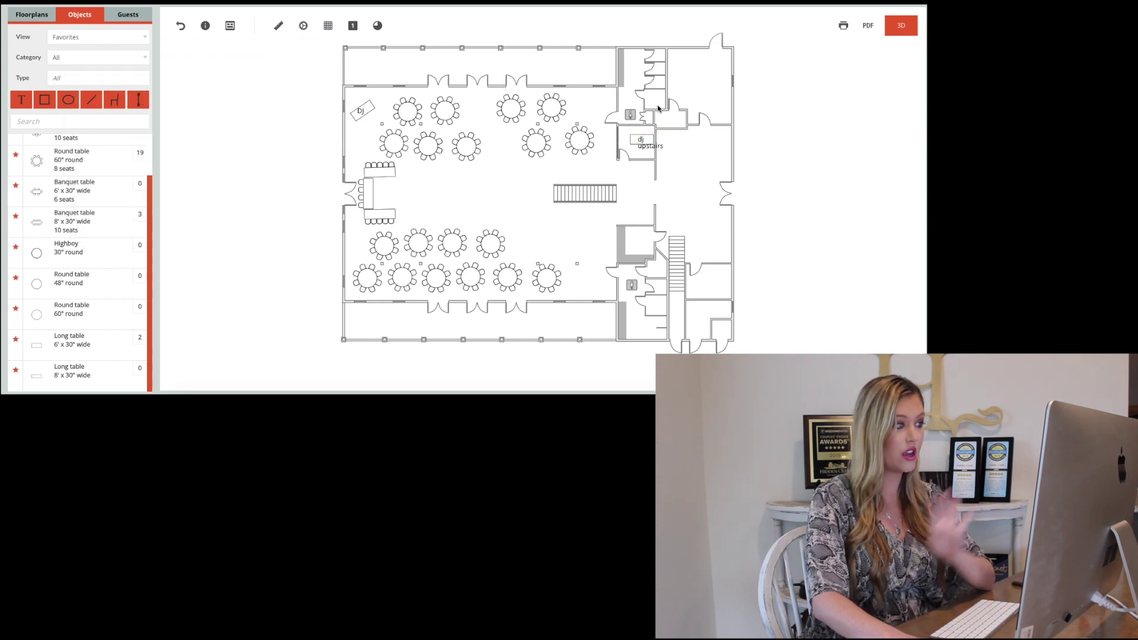
Step: Delete the long table and its "dj upstairs" label from the small room
click(631, 138)
key(Delete)
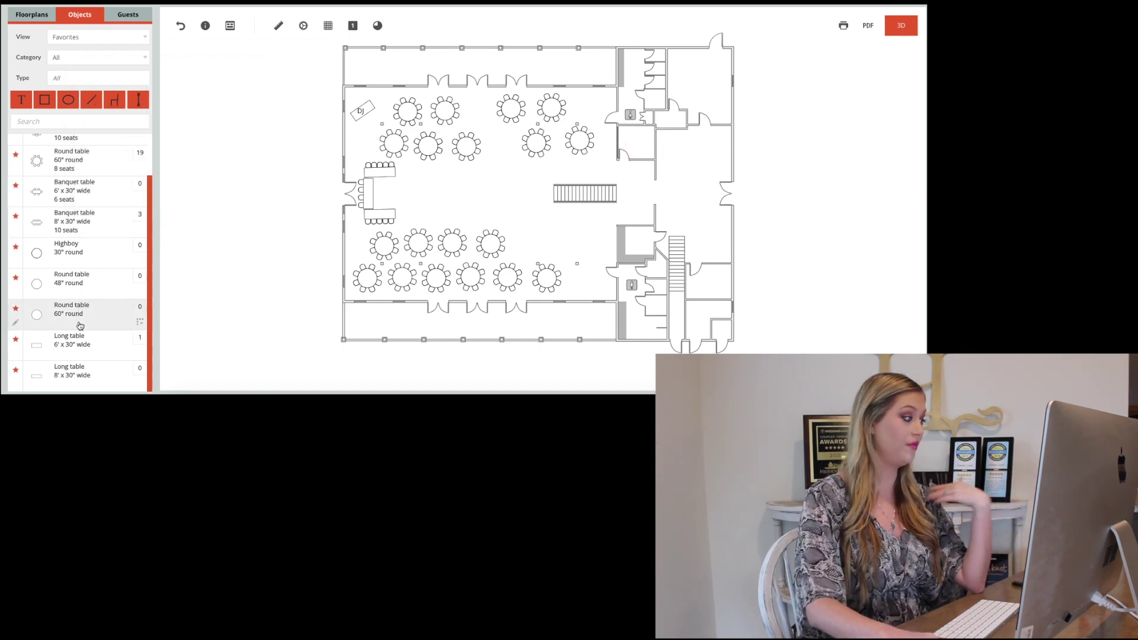
Step: Place an 8' x 30" long table, rotated vertically, along the ballroom's left wall between the DJ table and head table
drag(77, 350, 302, 176)
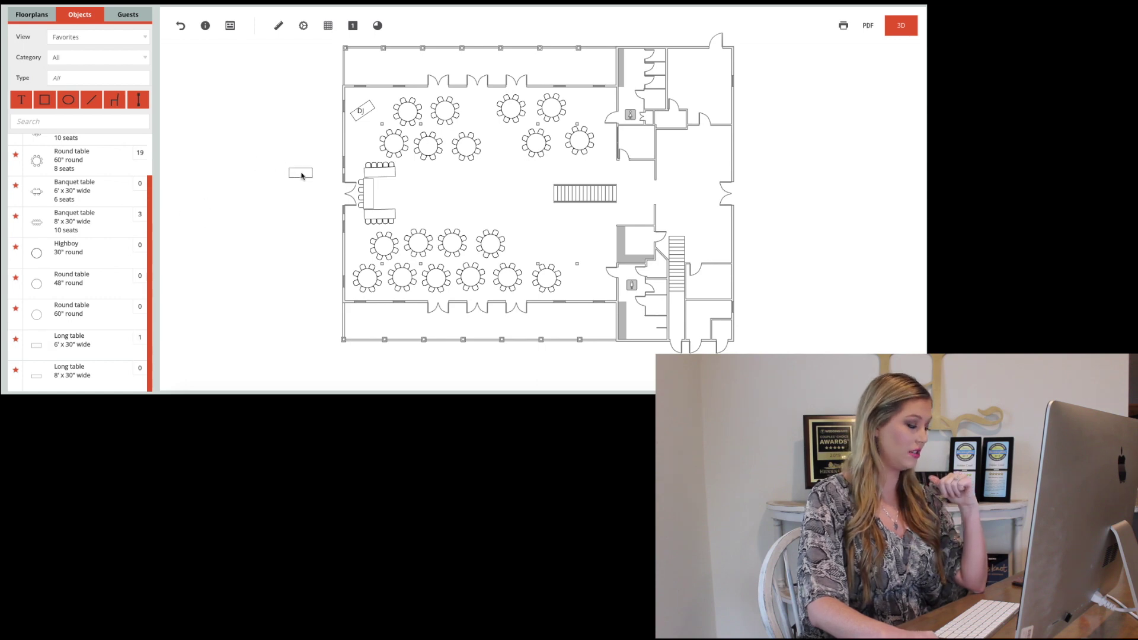
drag(82, 374, 299, 187)
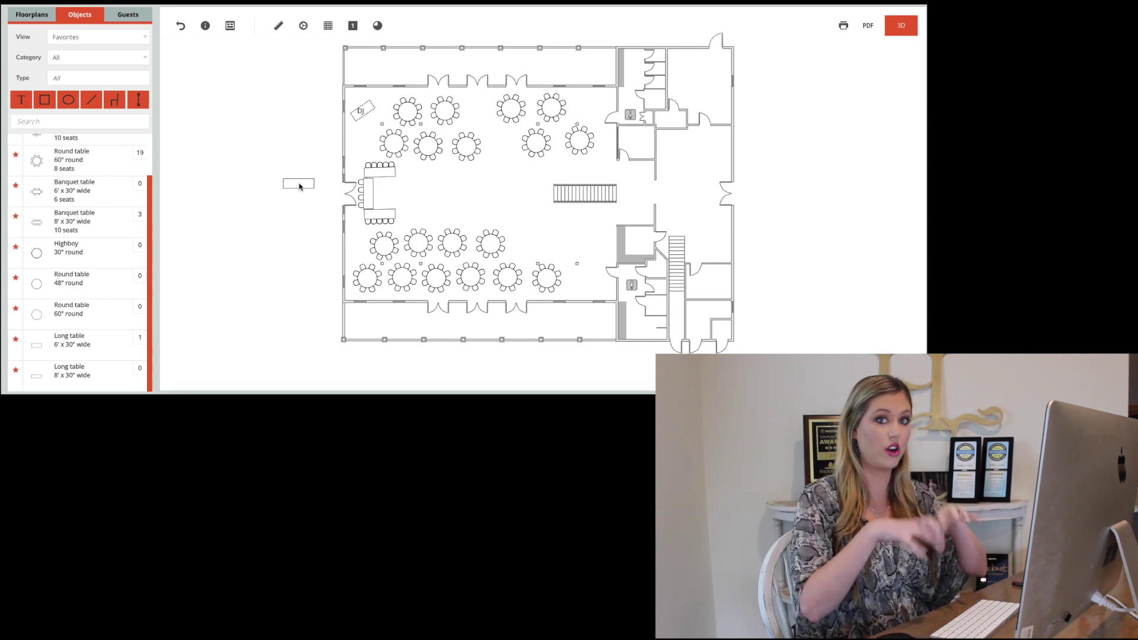
drag(299, 187, 296, 176)
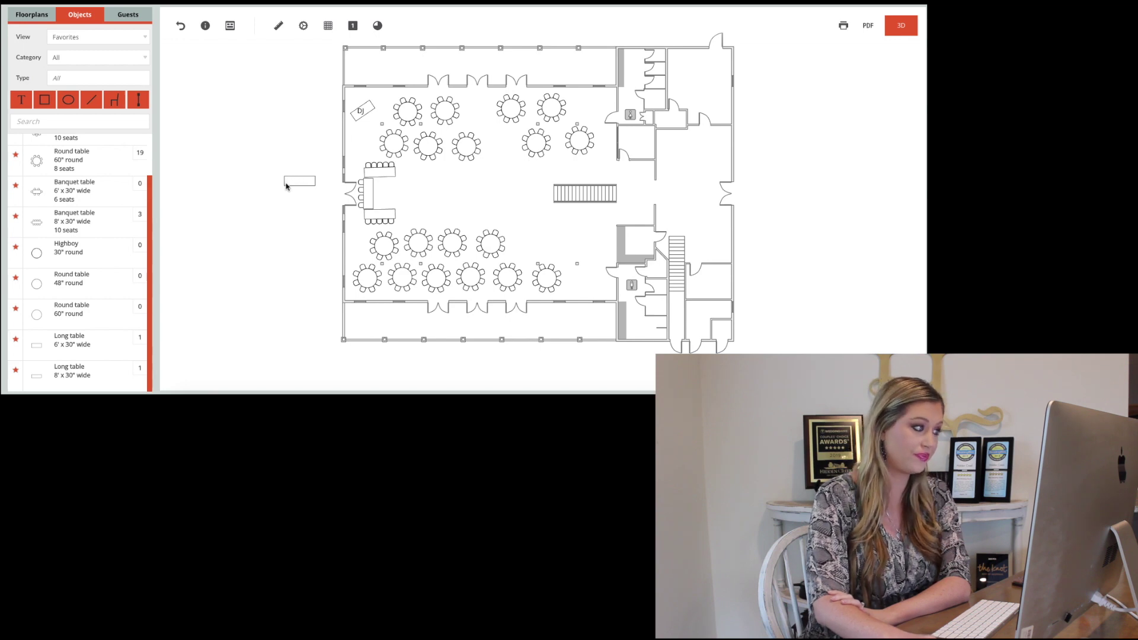
click(285, 182)
drag(279, 174, 317, 145)
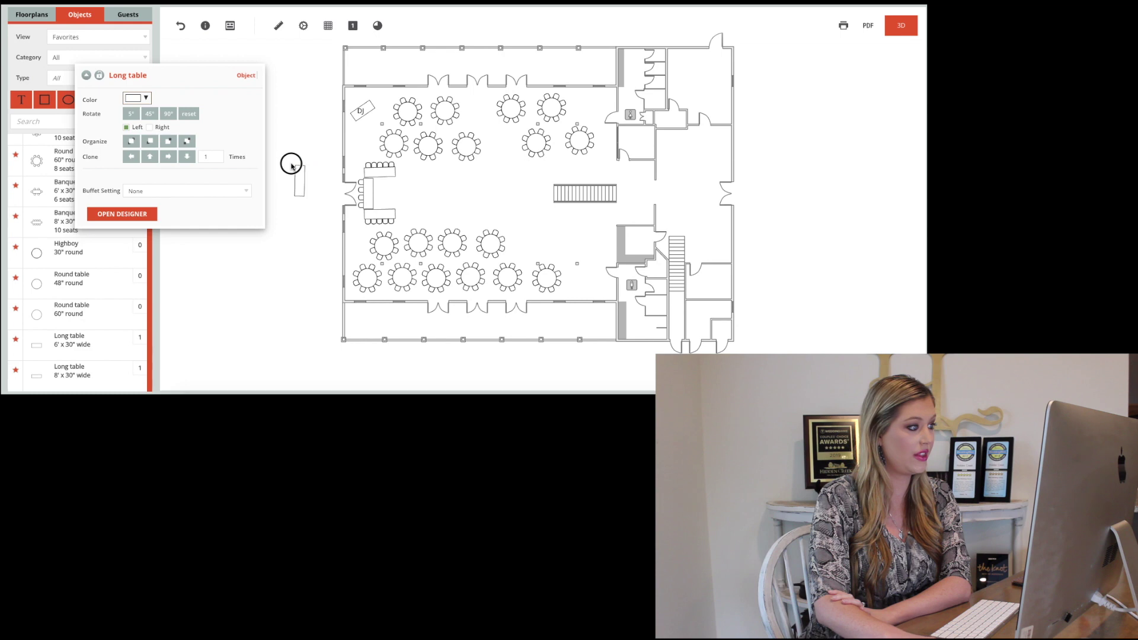
drag(296, 171, 346, 134)
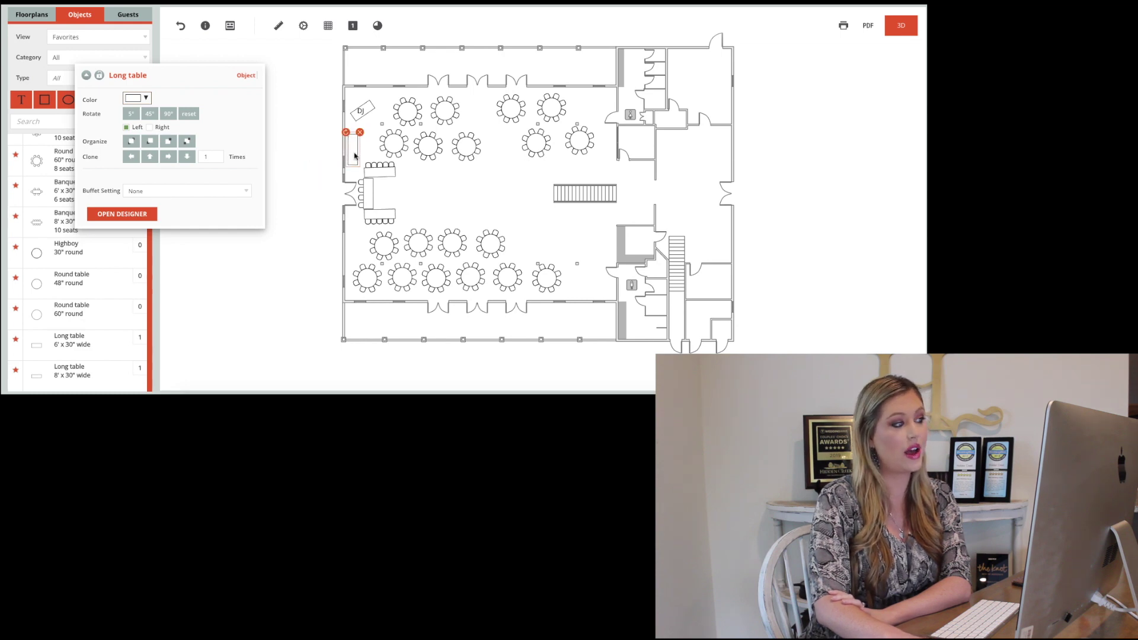
Step: Nudge the DJ table and its label closer to the corner and adjust the long table below them
drag(369, 107, 368, 101)
click(362, 110)
click(361, 108)
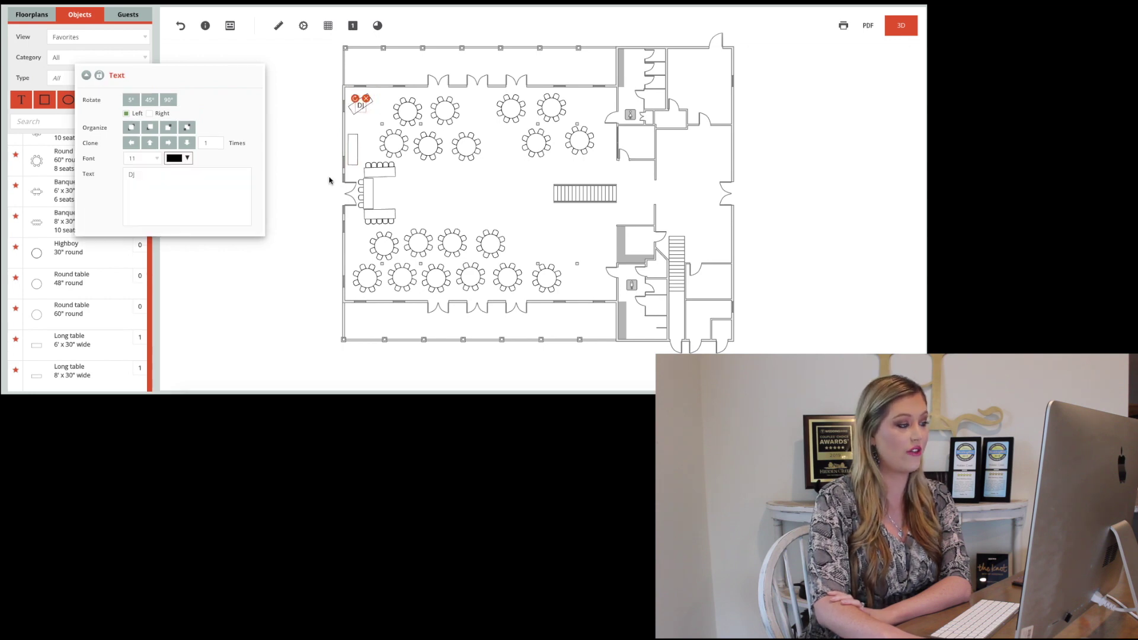
click(330, 181)
click(351, 149)
click(300, 254)
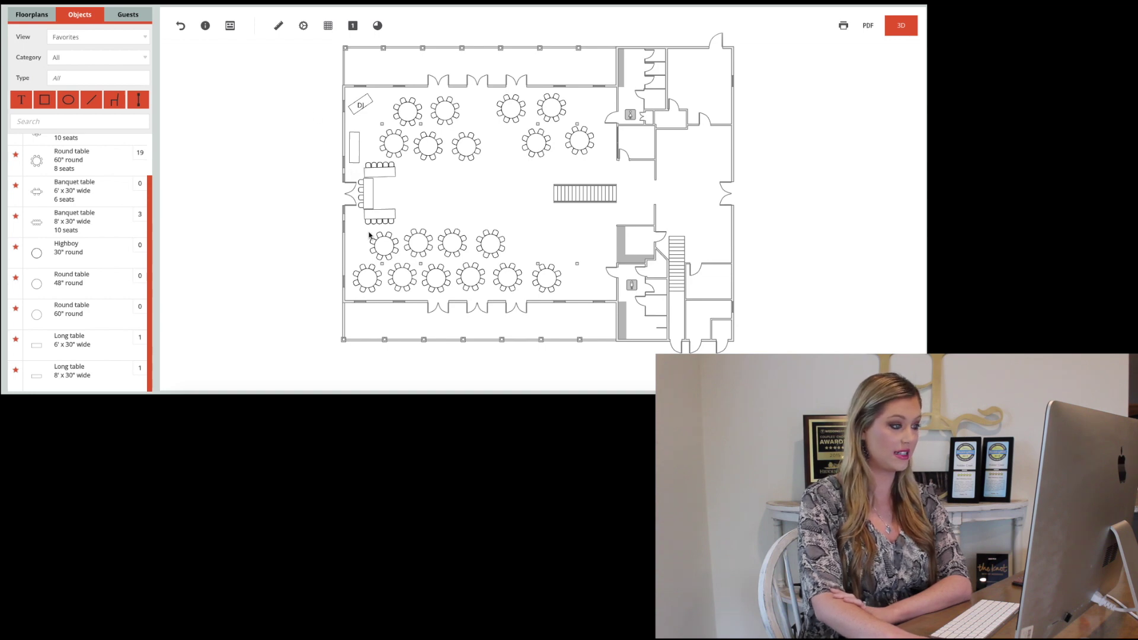
Step: Move the inner lower row's leftmost round table to its right end and angle the 8' long table in the freed space
drag(385, 252, 540, 252)
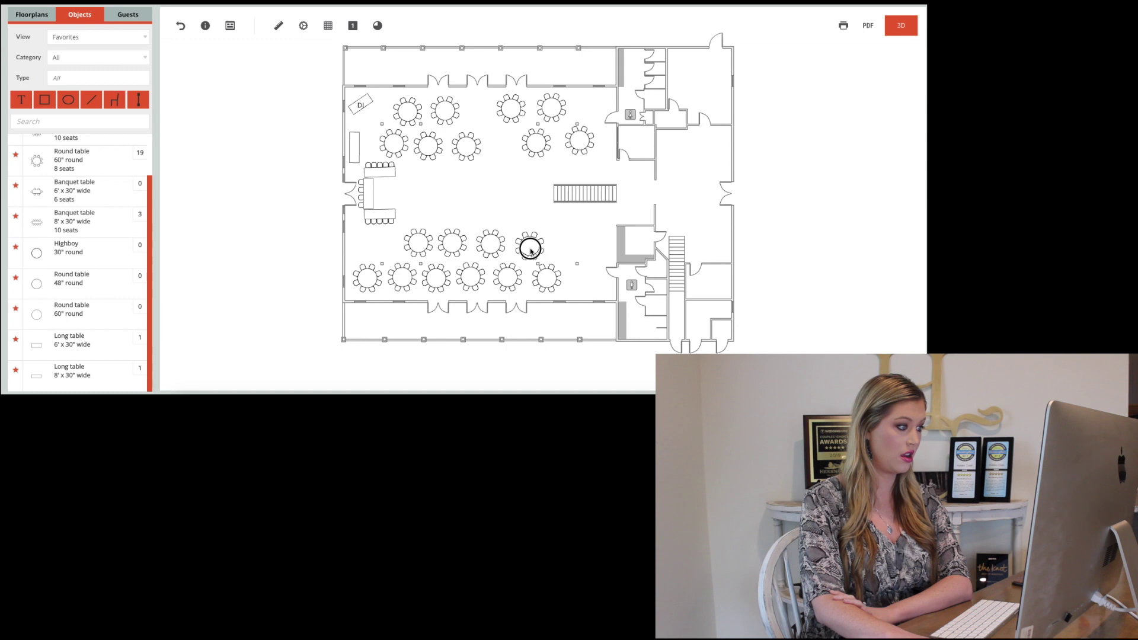
click(530, 249)
drag(350, 151, 360, 244)
Step: Rearrange the outer lower row of six round tables farther right, clearing the ballroom's lower-left corner
drag(369, 283, 579, 279)
drag(403, 278, 571, 277)
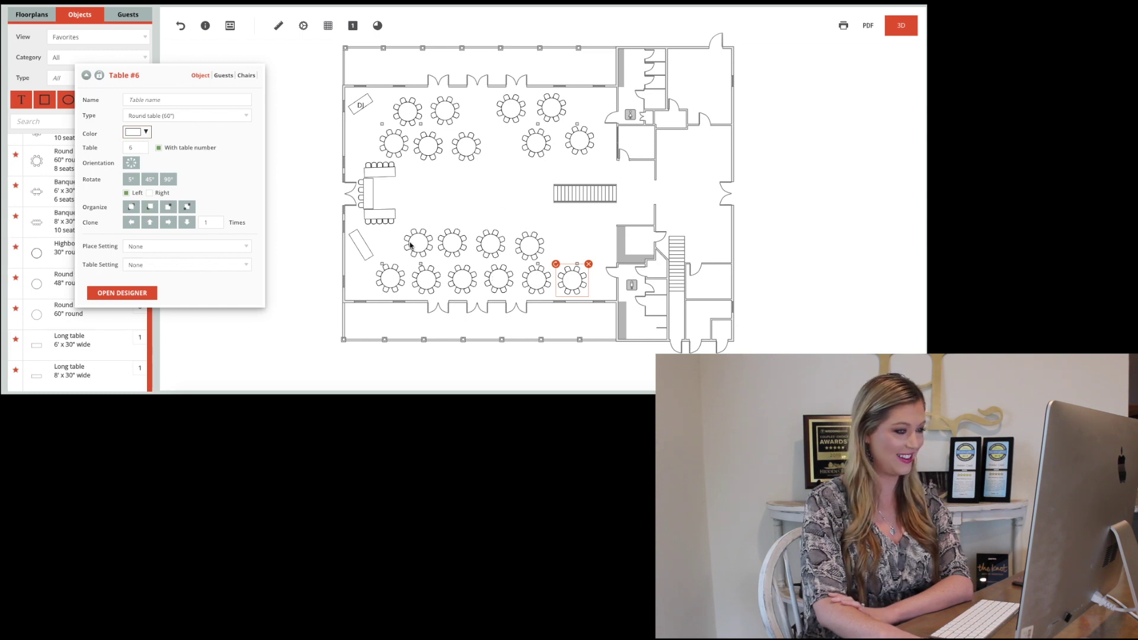
click(574, 239)
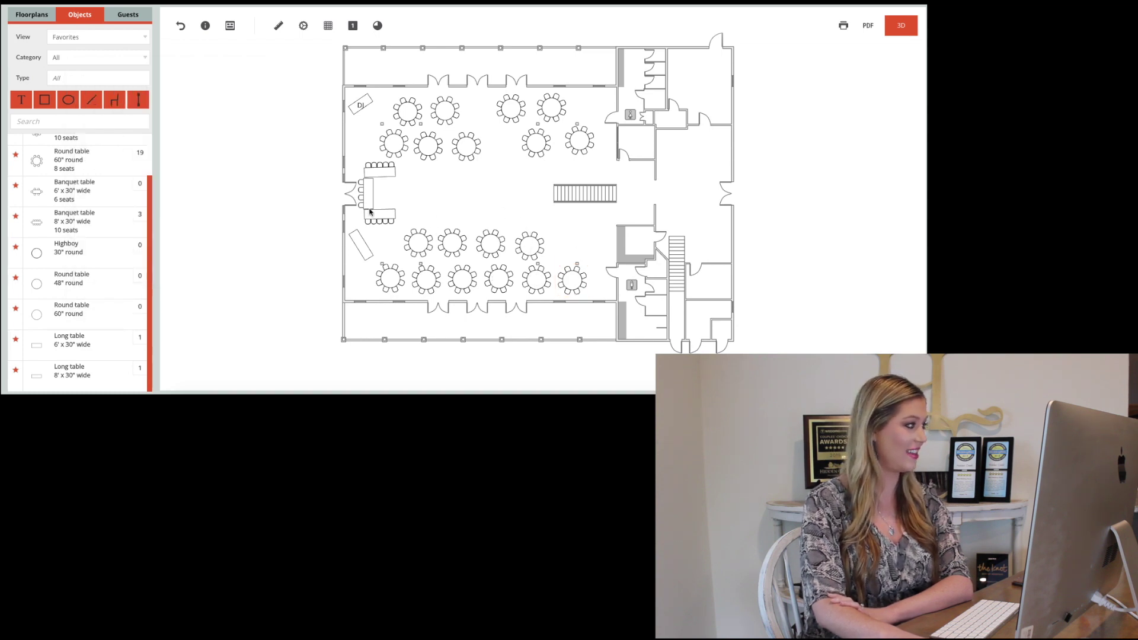
Step: Add a "cake" text label and center it on the angled 8' long table below the head table
click(20, 99)
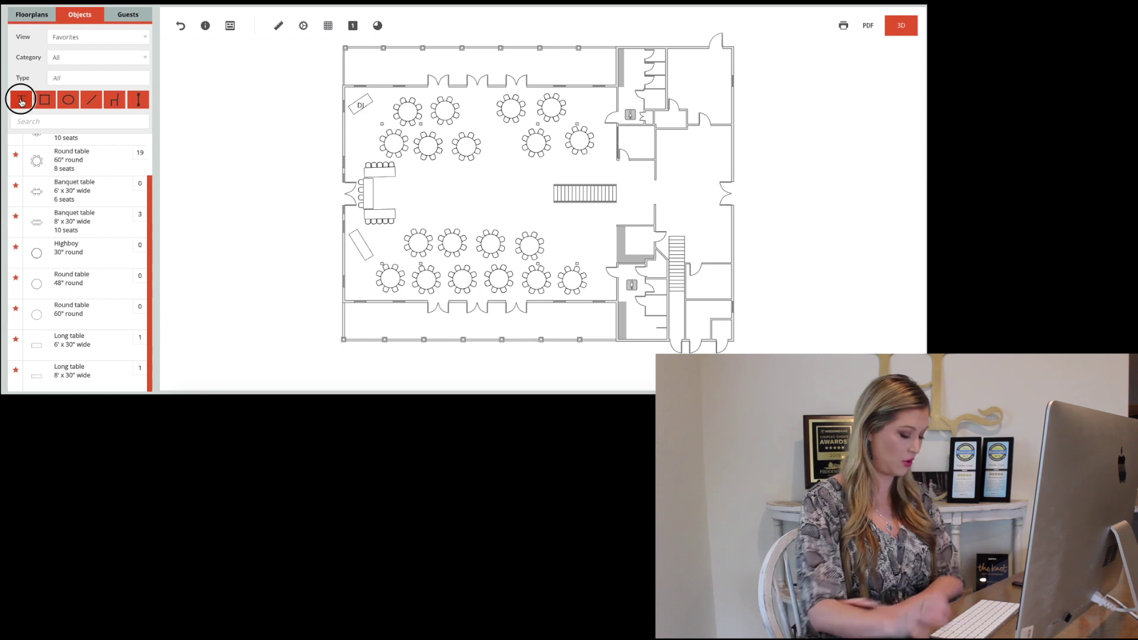
click(351, 242)
text(cake)
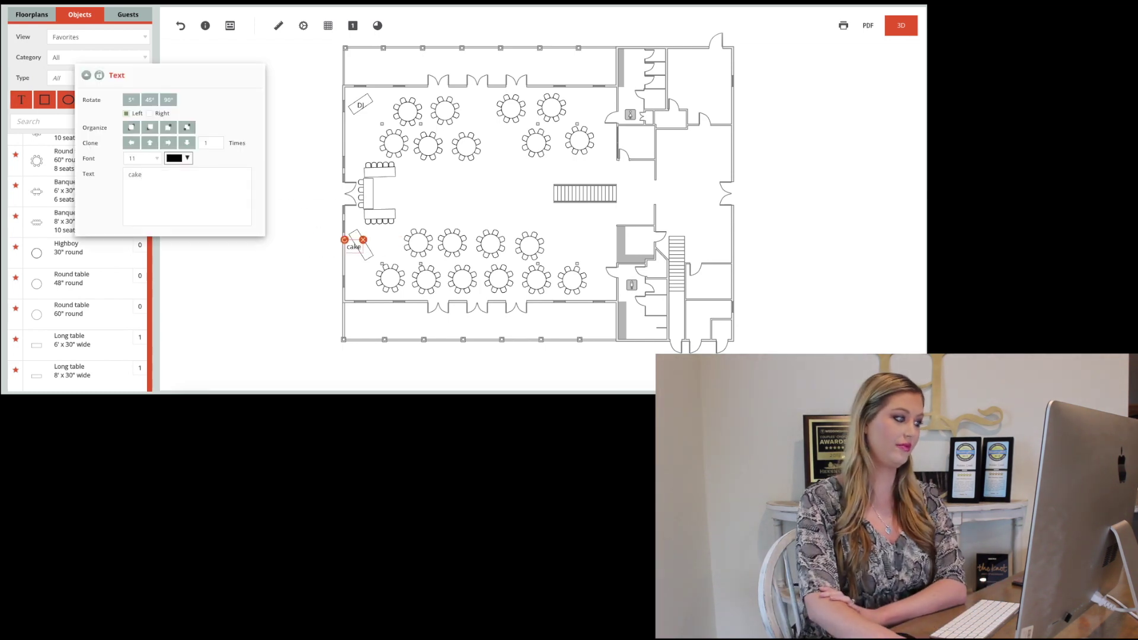
drag(353, 251, 360, 251)
click(327, 281)
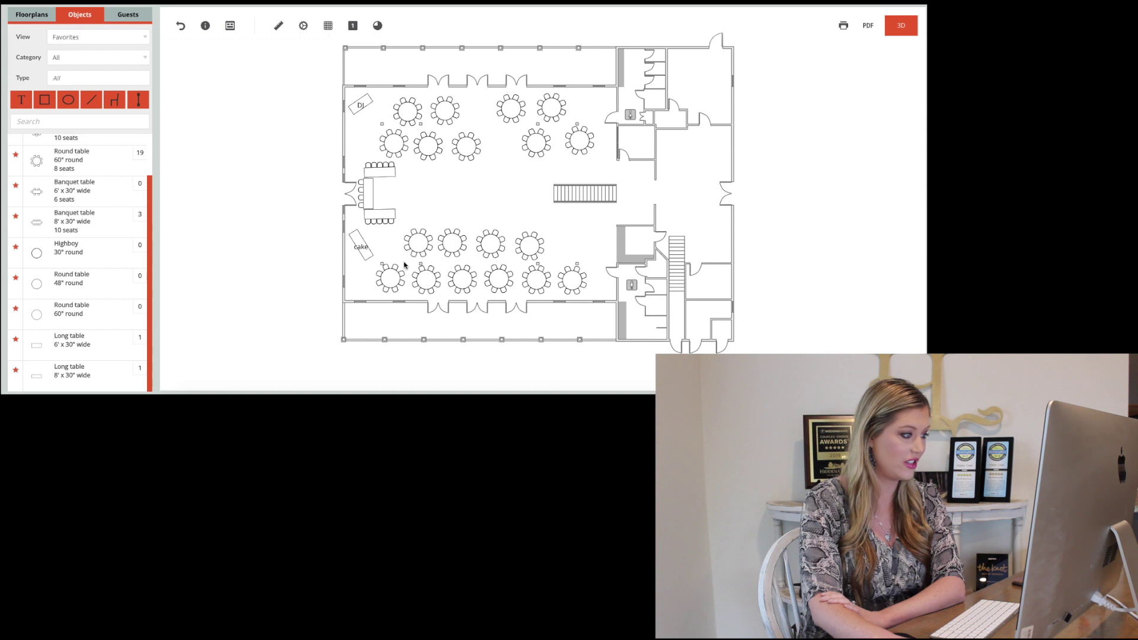
click(363, 244)
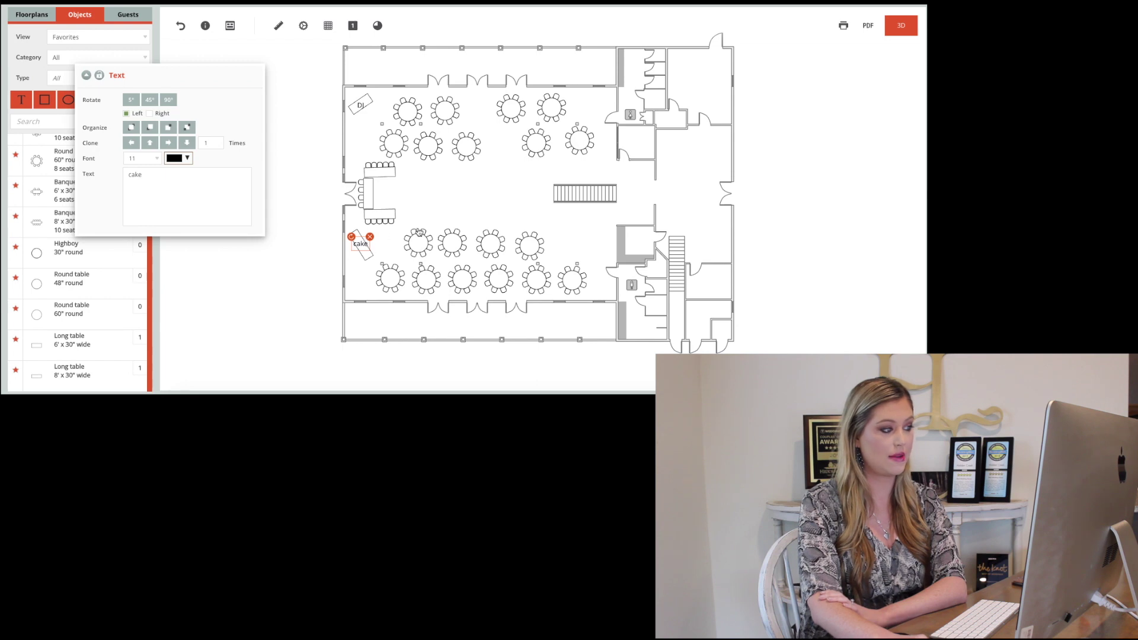
click(323, 286)
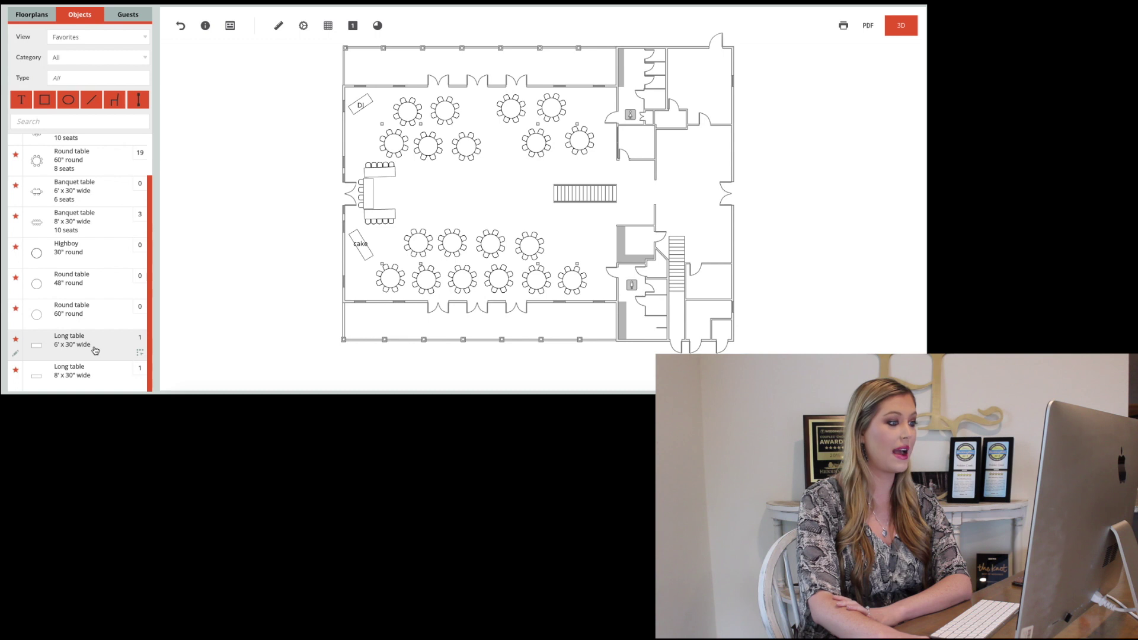
Step: Place a 6' x 30" long table along the staircase's upper side and clone it to the staircase's lower side
drag(95, 350, 584, 177)
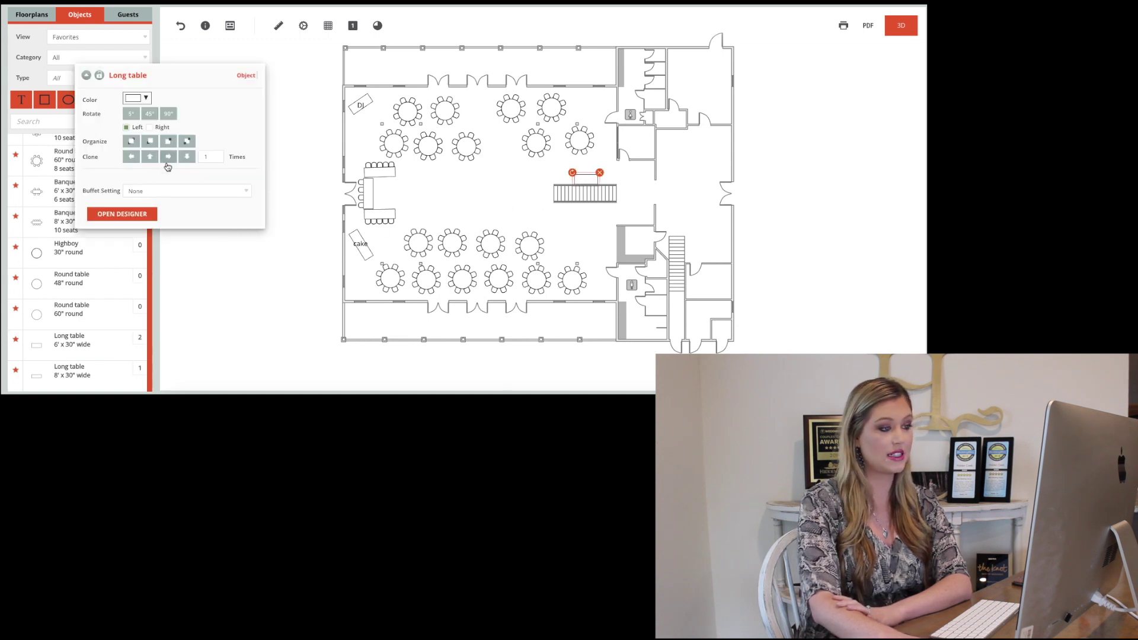
click(186, 157)
drag(589, 199, 589, 210)
click(585, 234)
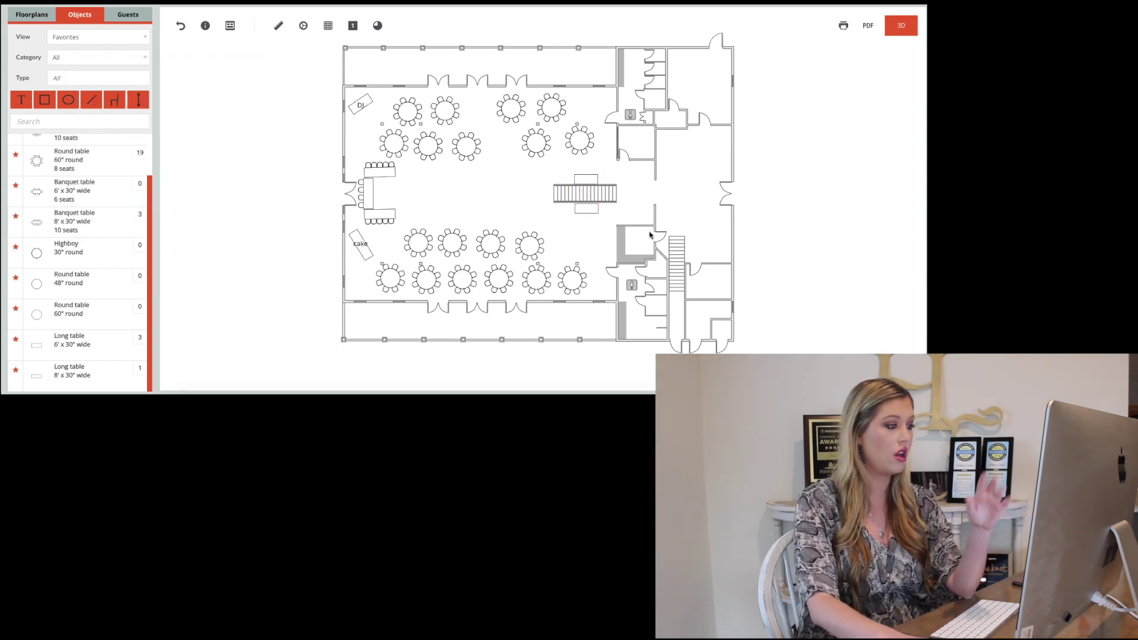
Step: Clone a 6' long table, rotate it vertically across the staircase's right end, and clone it downward to continue the line
click(592, 179)
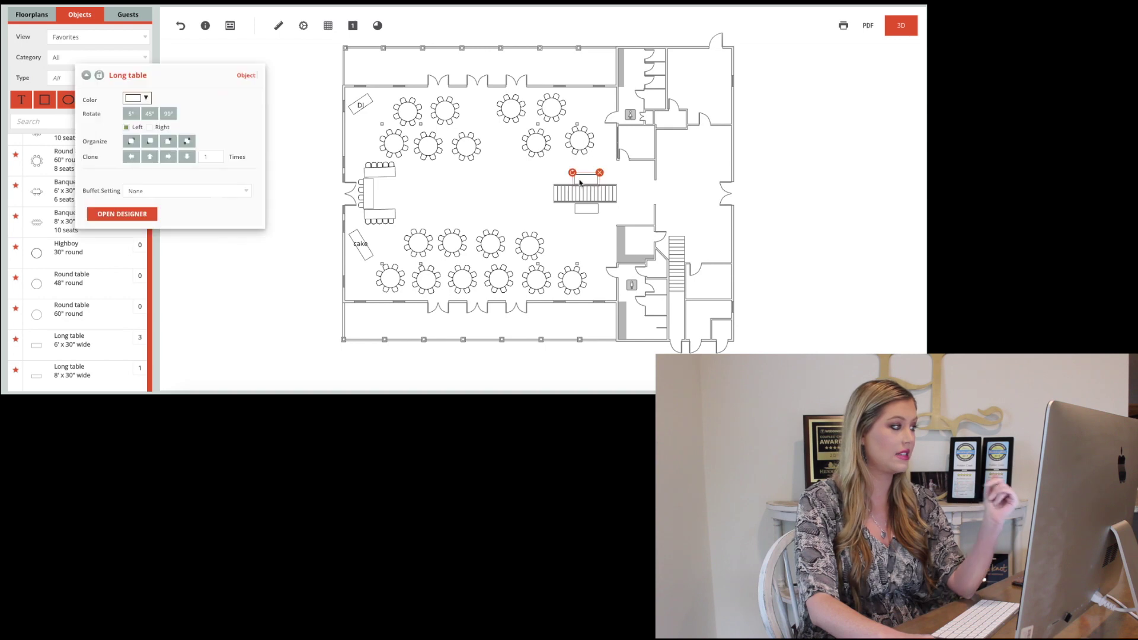
click(169, 156)
mouse_move(600, 173)
mouse_down()
mouse_move(610, 147)
mouse_move(636, 135)
mouse_up()
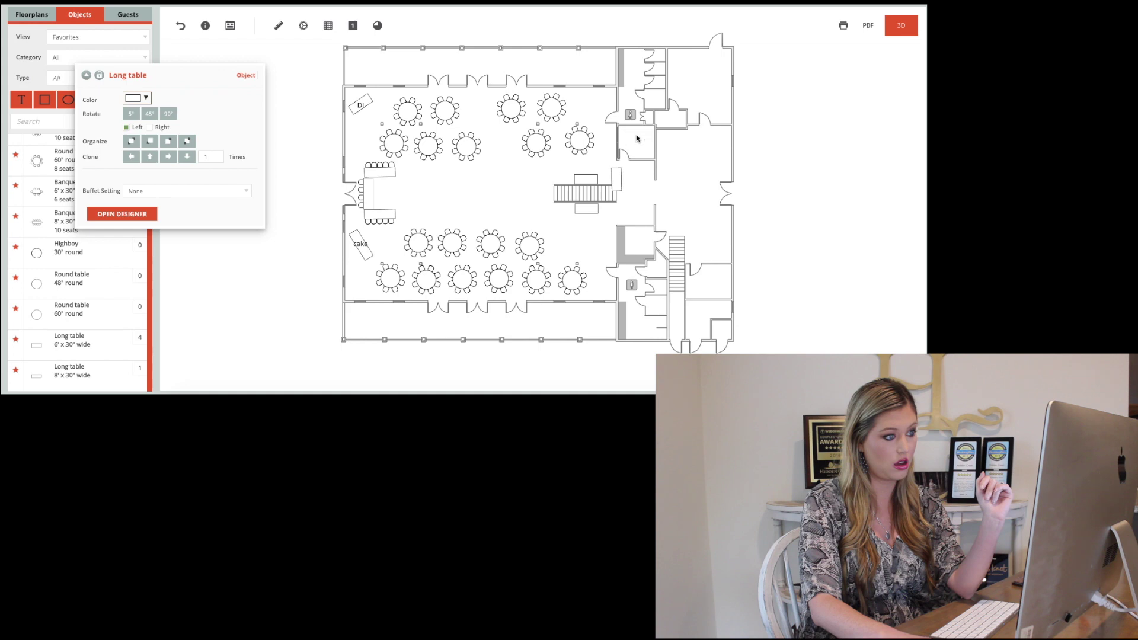
click(637, 135)
mouse_move(621, 177)
mouse_down()
mouse_move(610, 178)
mouse_move(609, 204)
mouse_move(604, 195)
mouse_up()
click(183, 158)
click(596, 241)
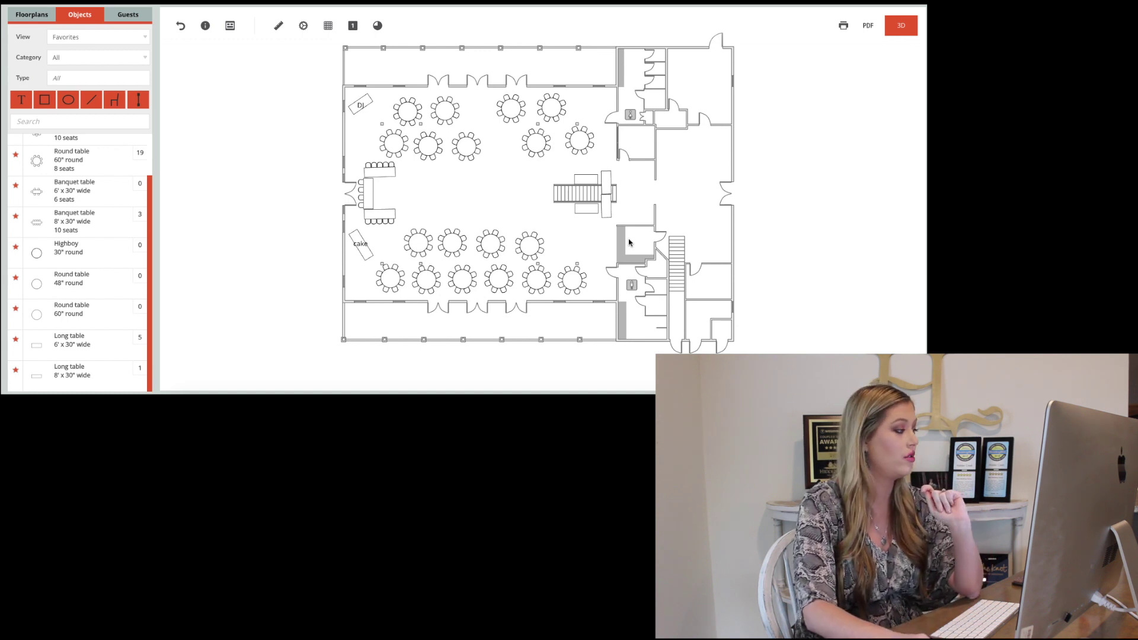
Step: Place a 6' x 30" long table right of the staircase, just above the small room, and label it "water"
drag(79, 343, 637, 221)
click(21, 100)
click(694, 220)
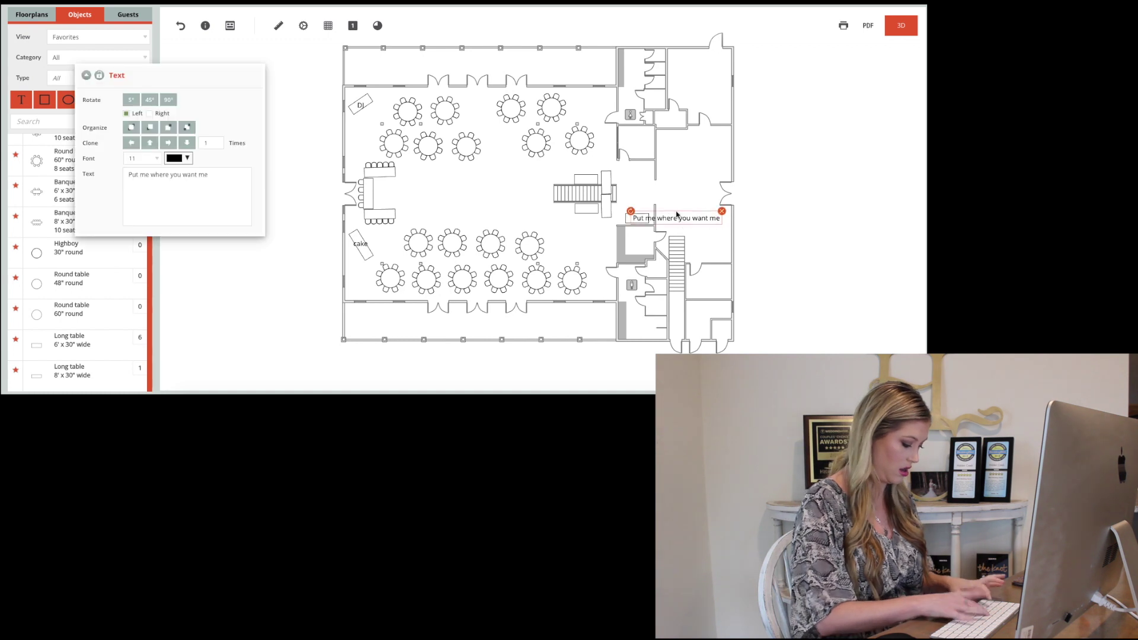
text(water)
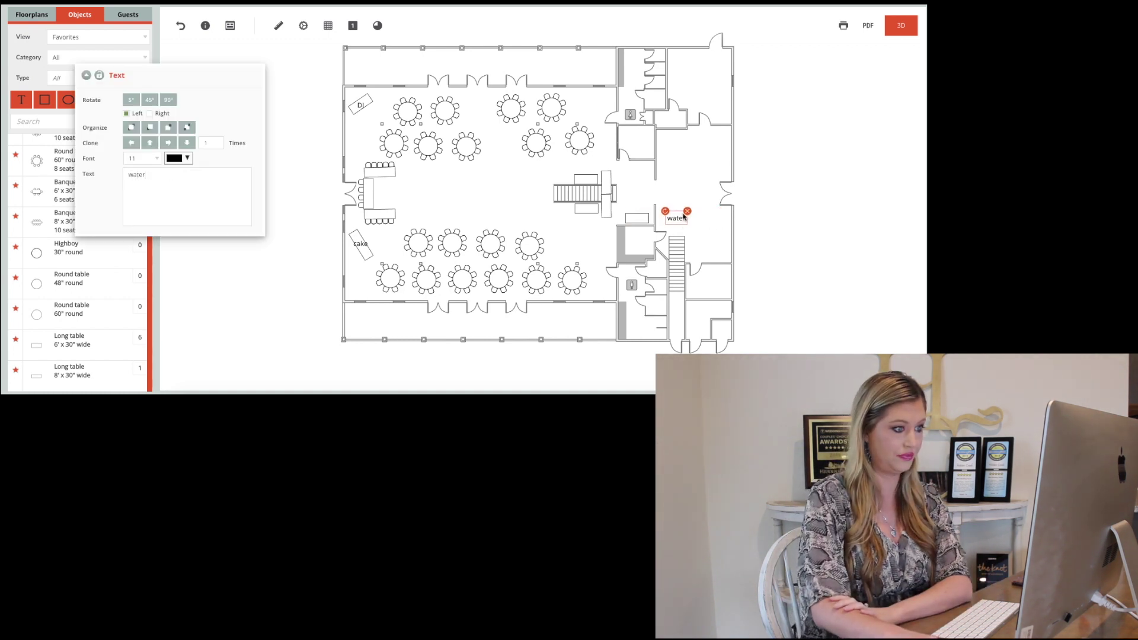
drag(680, 218, 641, 217)
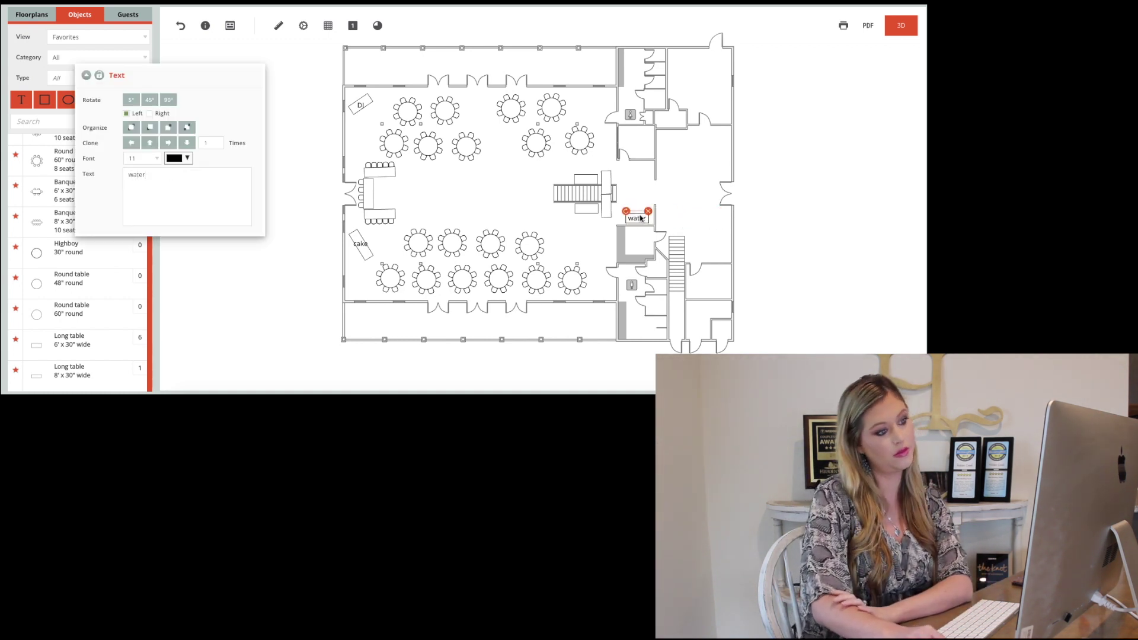
click(563, 245)
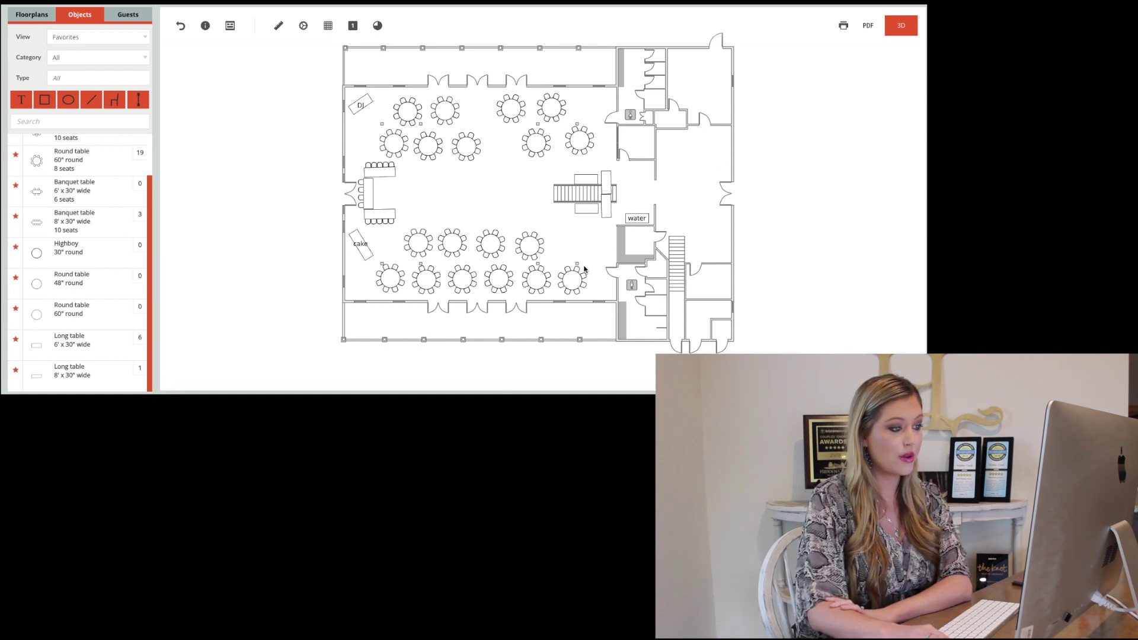
Step: Move the outer lower row's rightmost round table into the rearranged upper-right group, and shift the water table with its label into the freed space
drag(572, 281, 584, 105)
drag(509, 113, 580, 105)
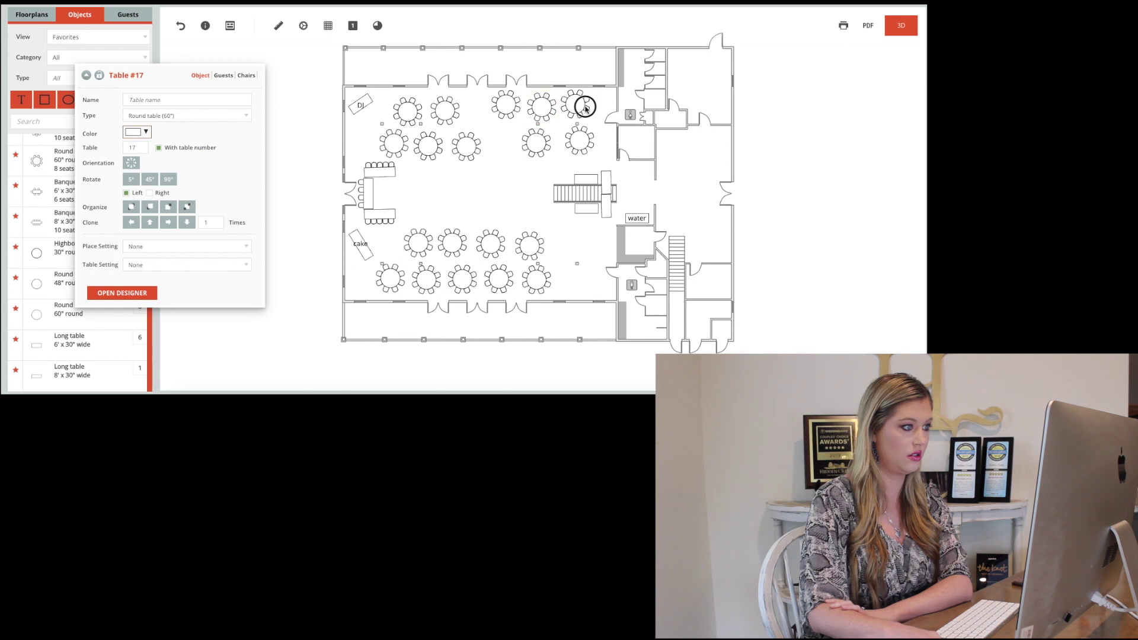
mouse_move(537, 144)
mouse_down()
mouse_move(524, 141)
mouse_move(571, 140)
mouse_move(559, 141)
mouse_up()
drag(640, 221, 577, 291)
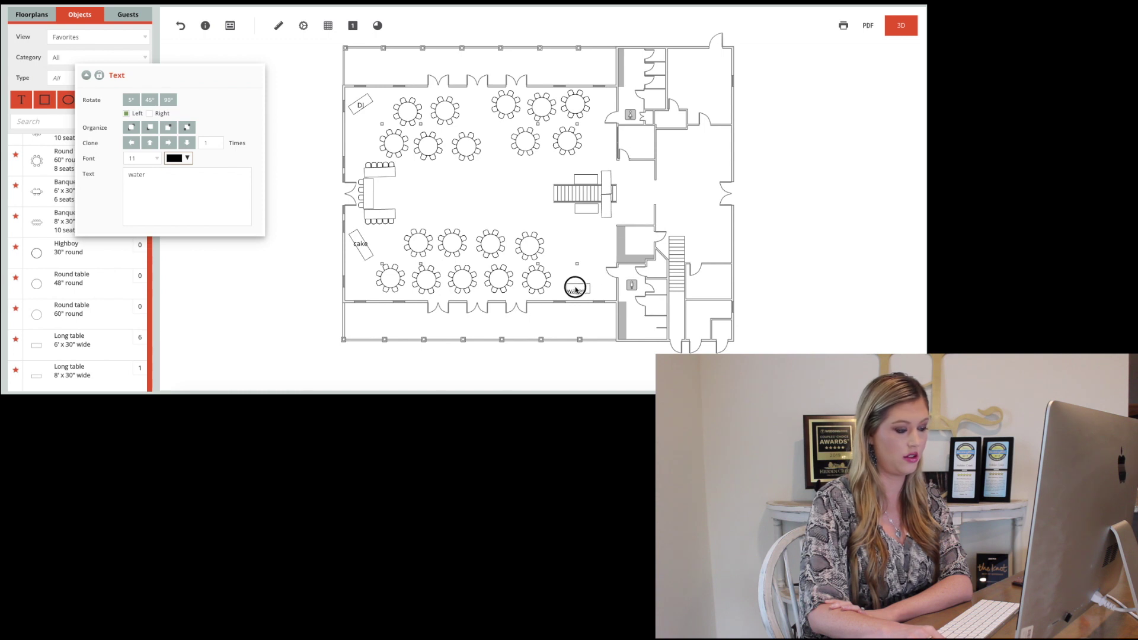
click(580, 330)
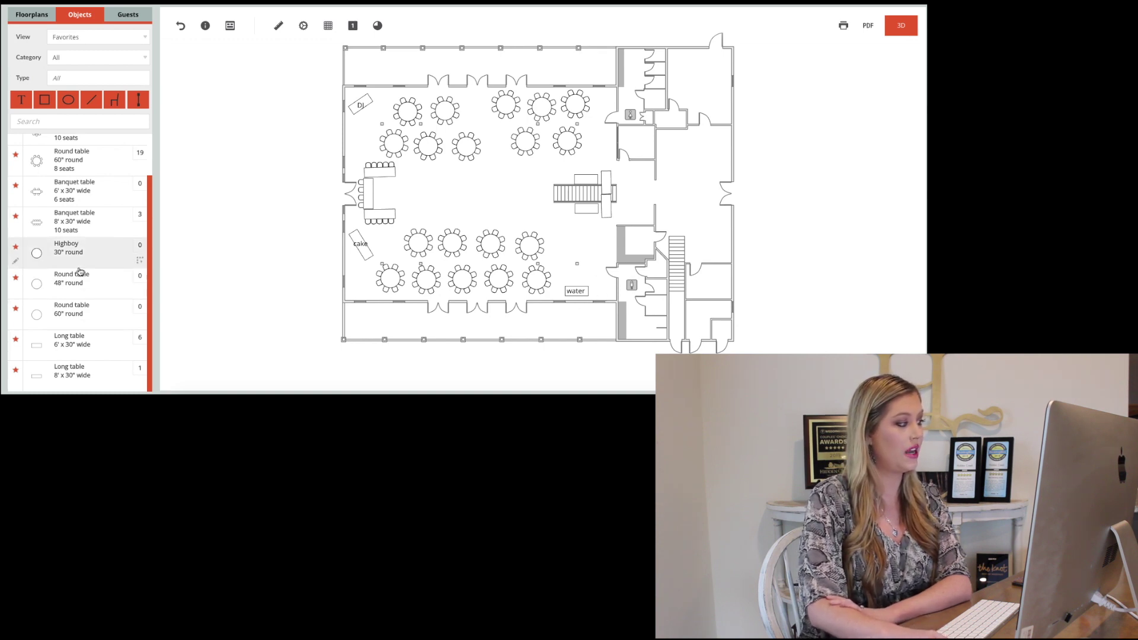
Step: Place a 30" round highboy on the upper porch and clone it three times to the right
drag(75, 253, 395, 70)
click(168, 157)
click(168, 157)
click(169, 156)
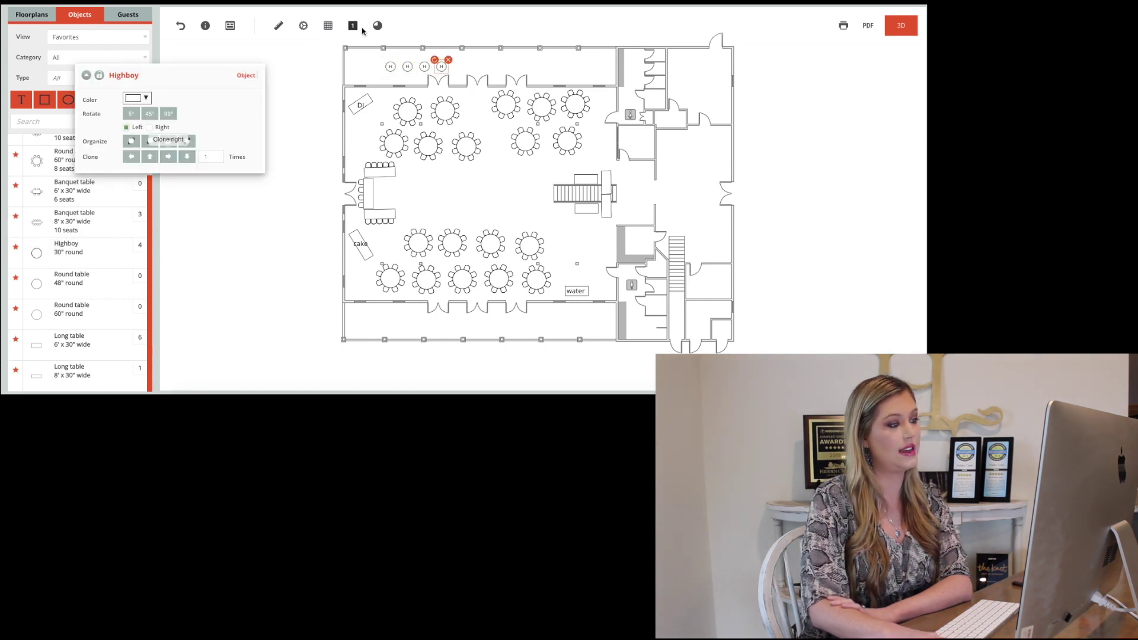
Step: Spread the four highboys along the upper porch, two toward each end
drag(445, 68, 590, 67)
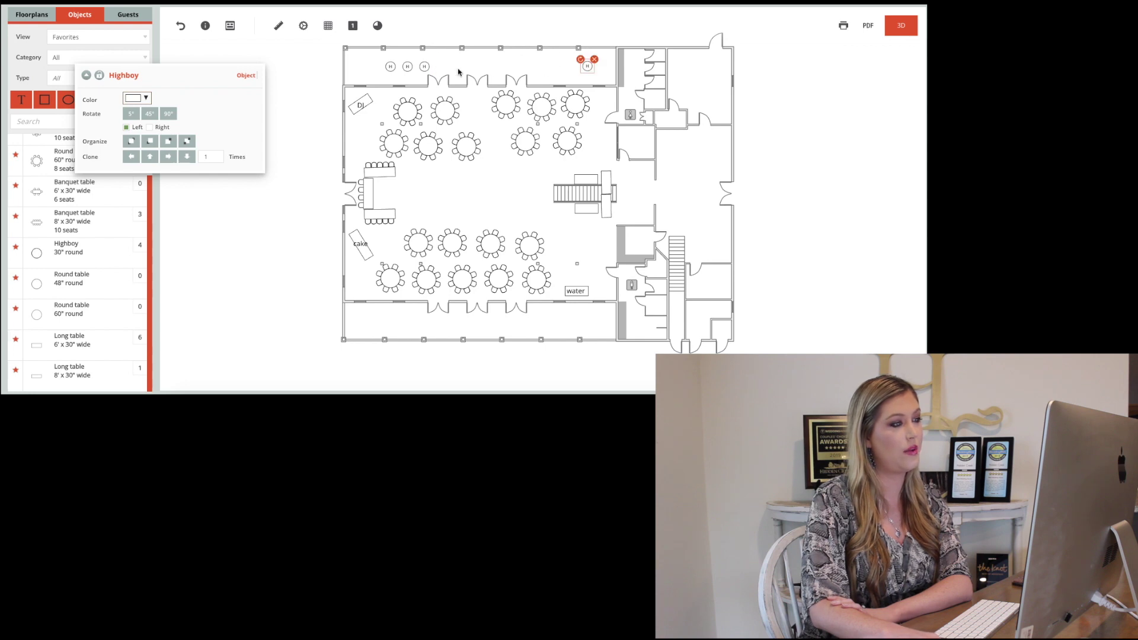
drag(424, 67, 530, 60)
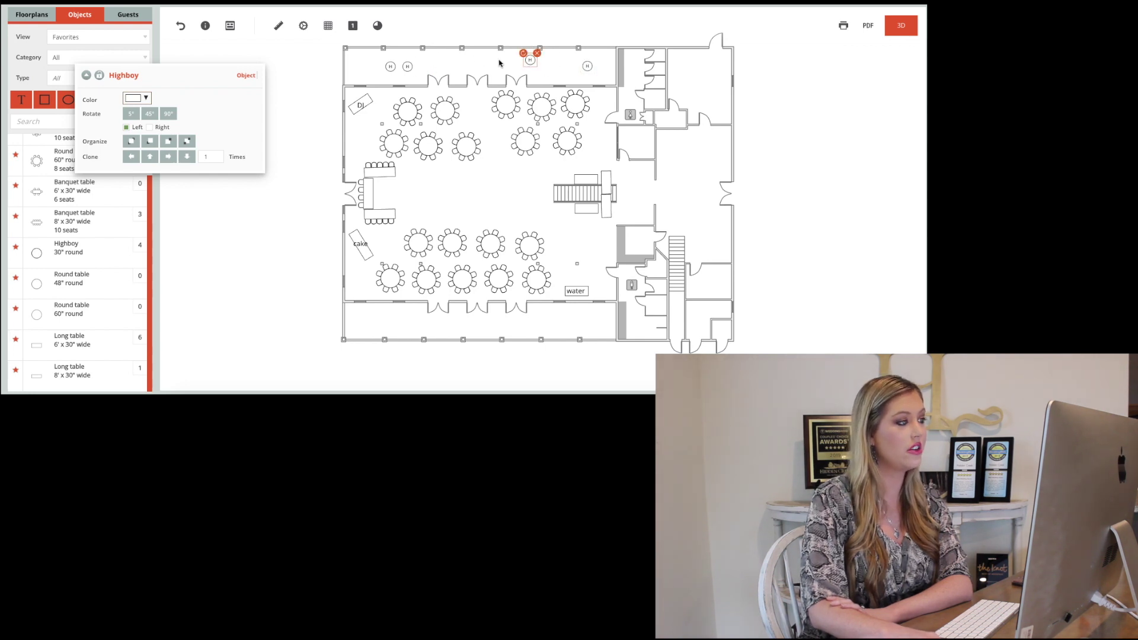
drag(387, 71, 441, 58)
click(416, 123)
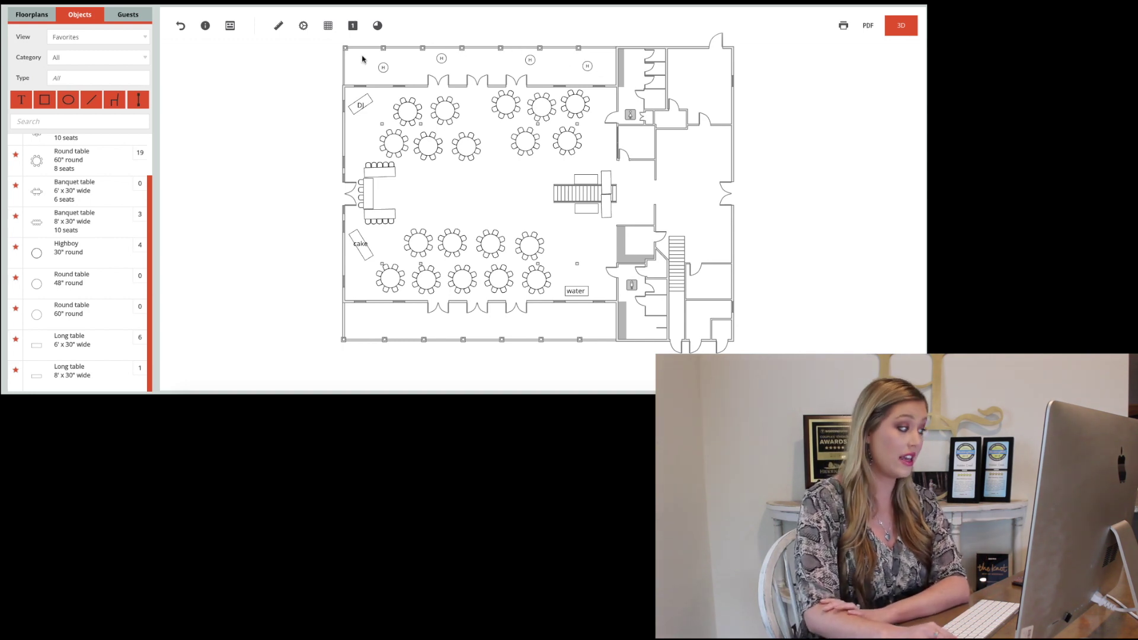
Step: Add another 6' x 30" long table and set it horizontally on the upper porch, against the ballroom wall left of the doors
drag(75, 338, 610, 145)
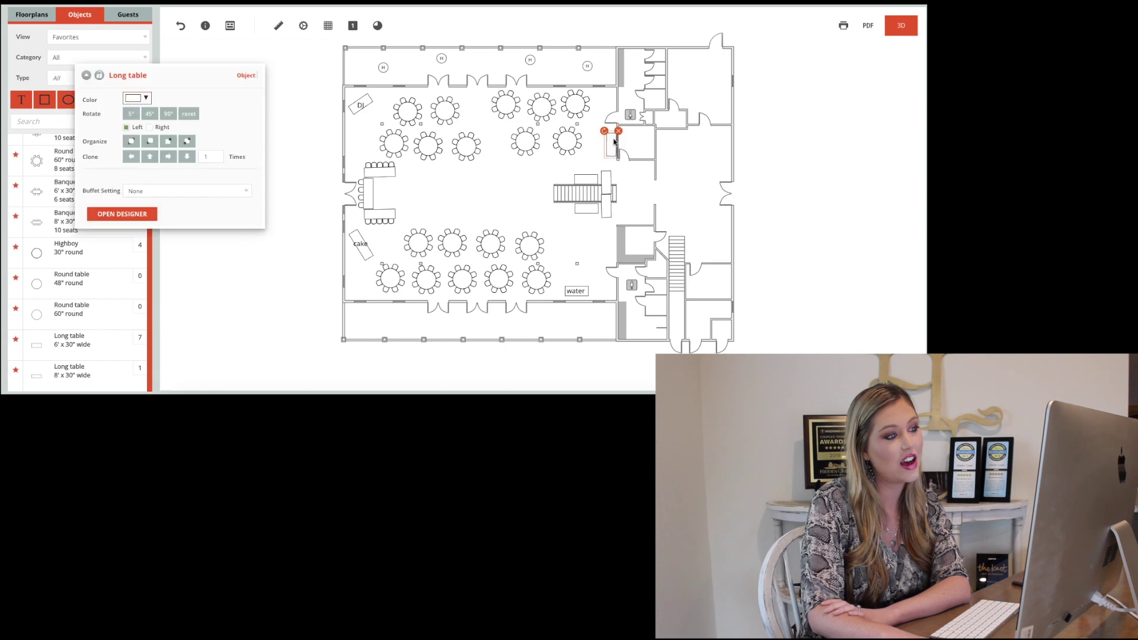
click(641, 181)
click(610, 147)
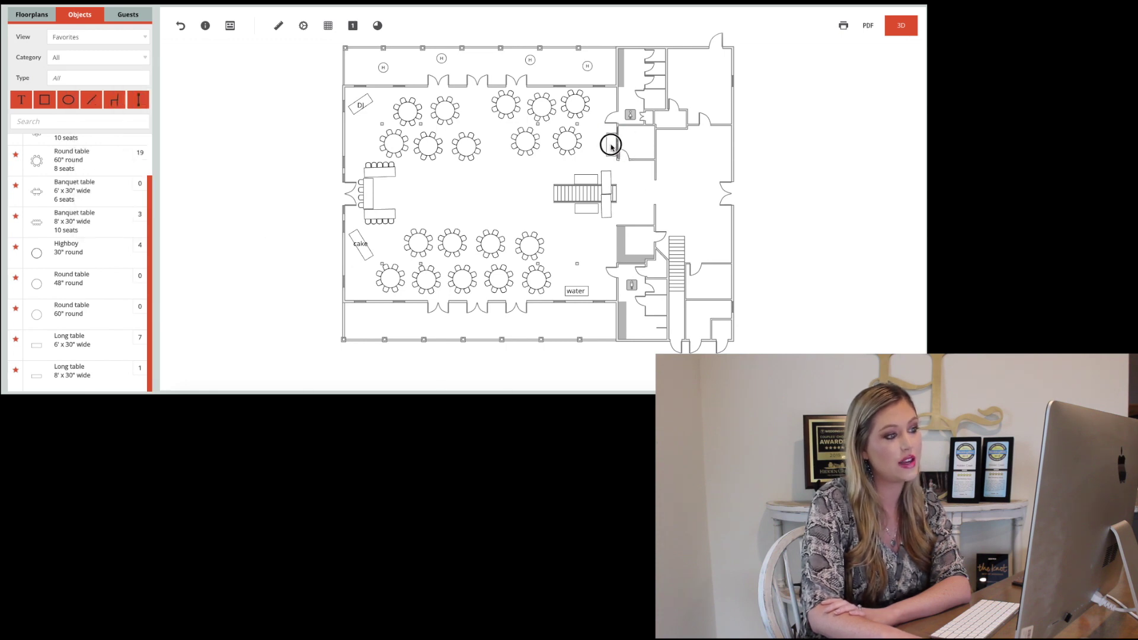
drag(604, 131, 440, 69)
click(656, 200)
drag(611, 145, 414, 77)
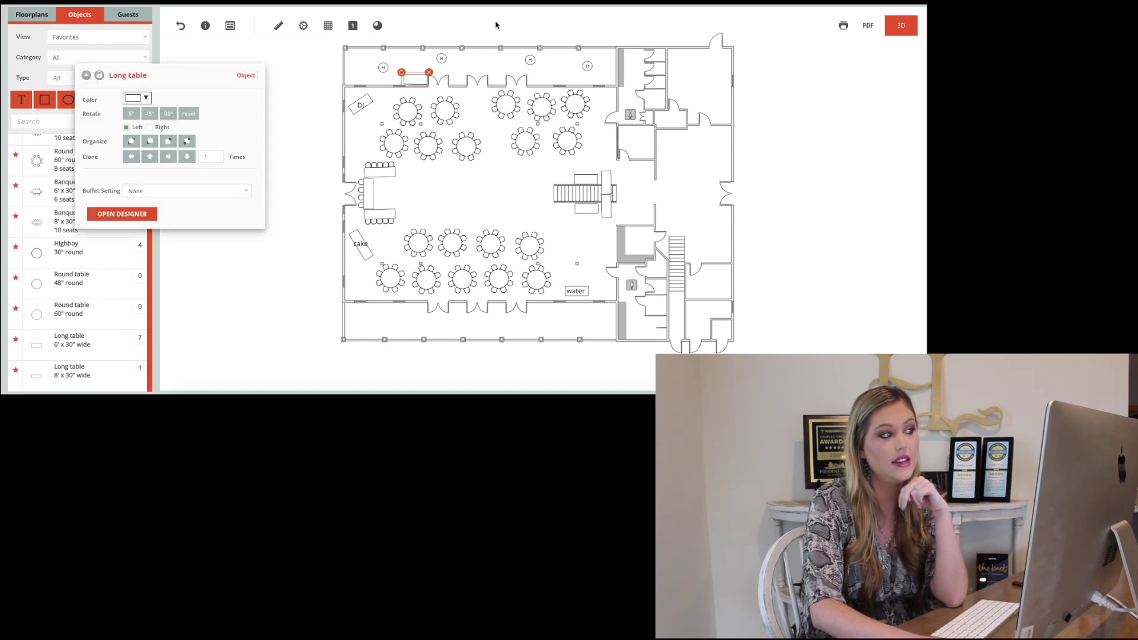
click(406, 79)
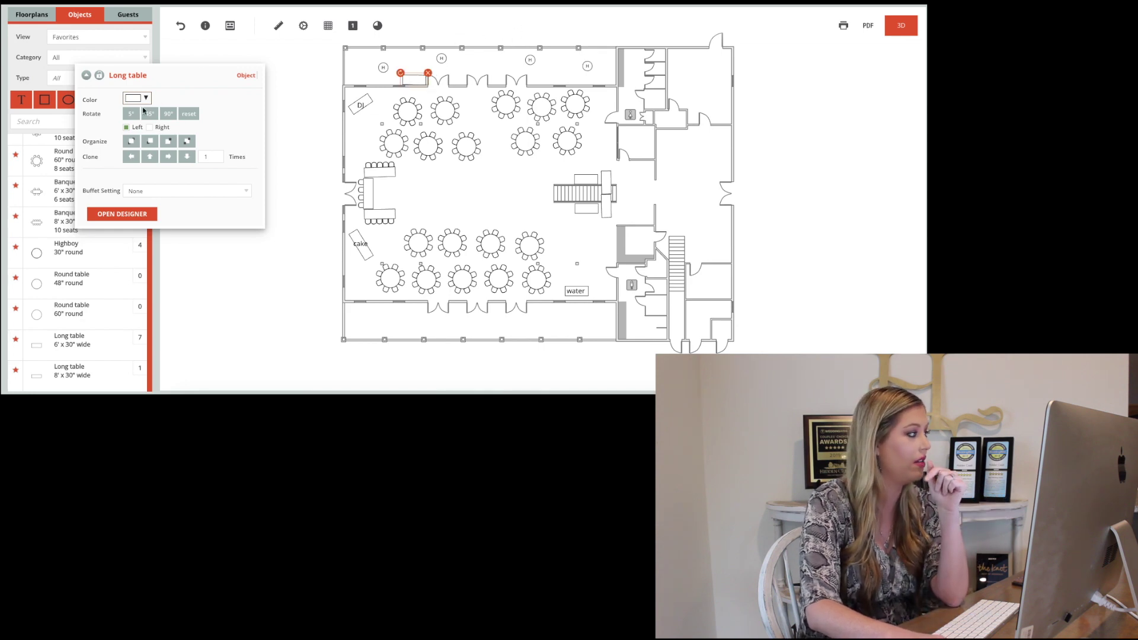
click(184, 263)
Step: Add a "gifts" text label on the upper porch's long table
click(22, 100)
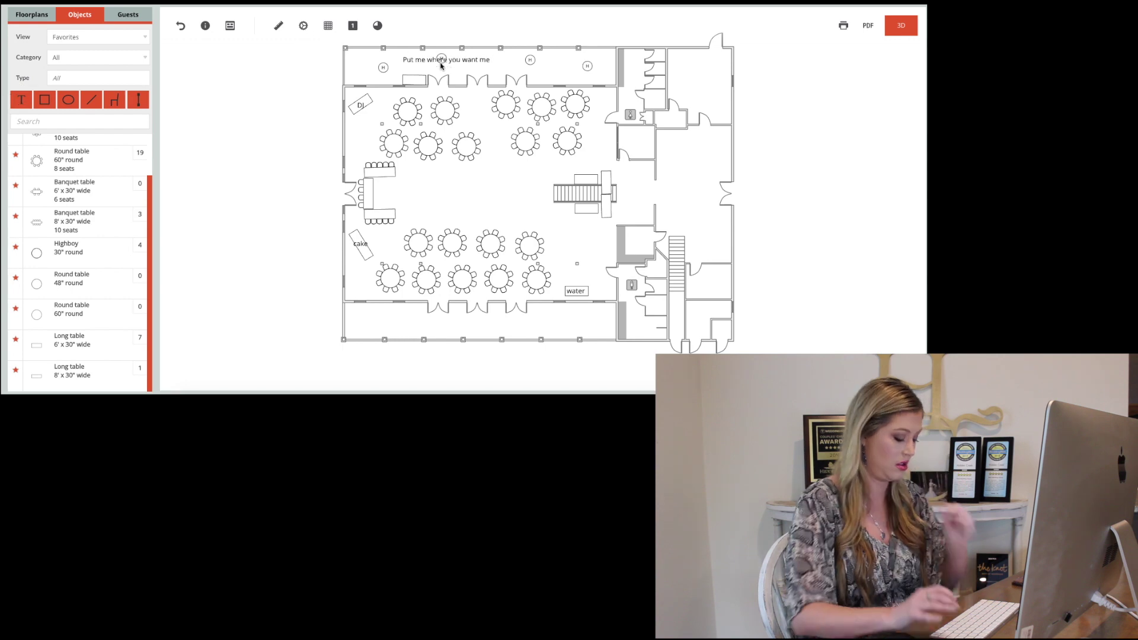
click(415, 82)
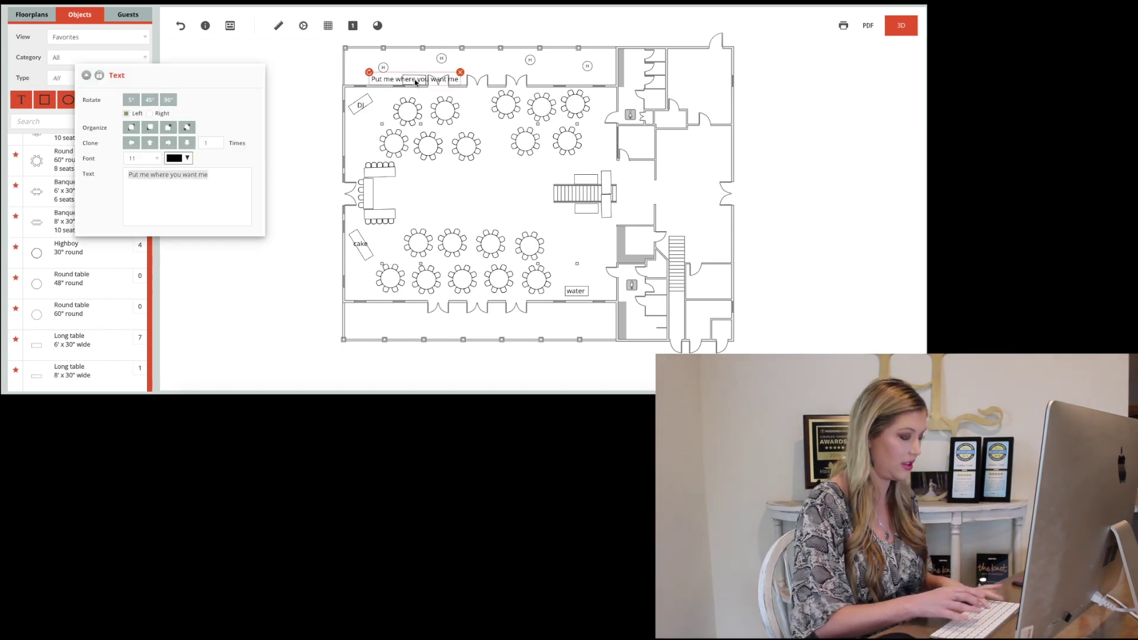
text(gifts)
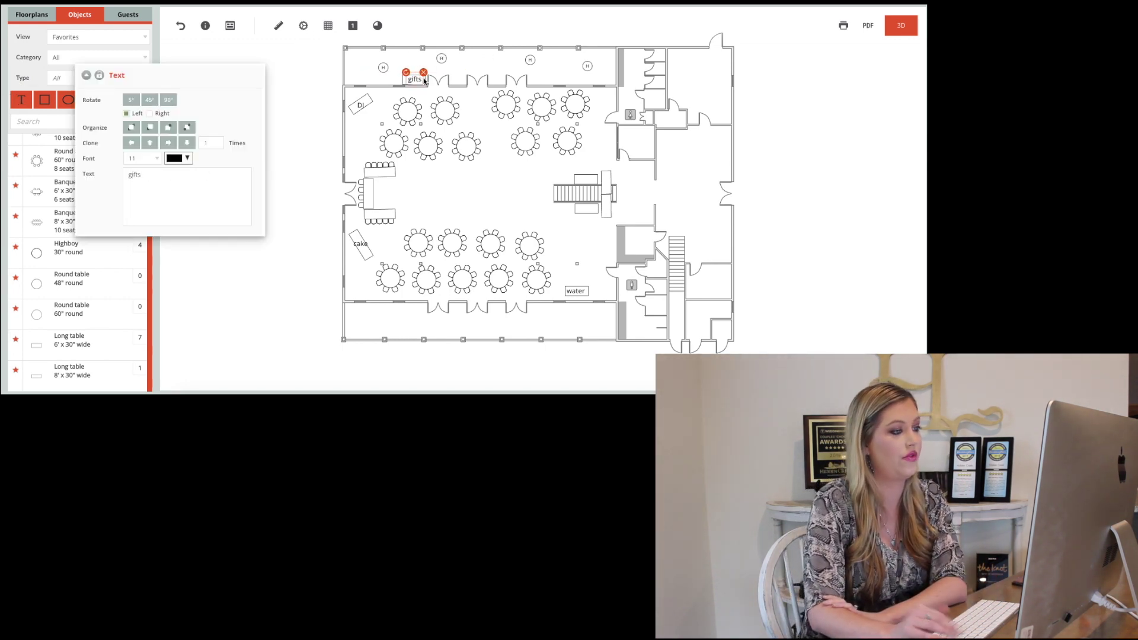
click(539, 212)
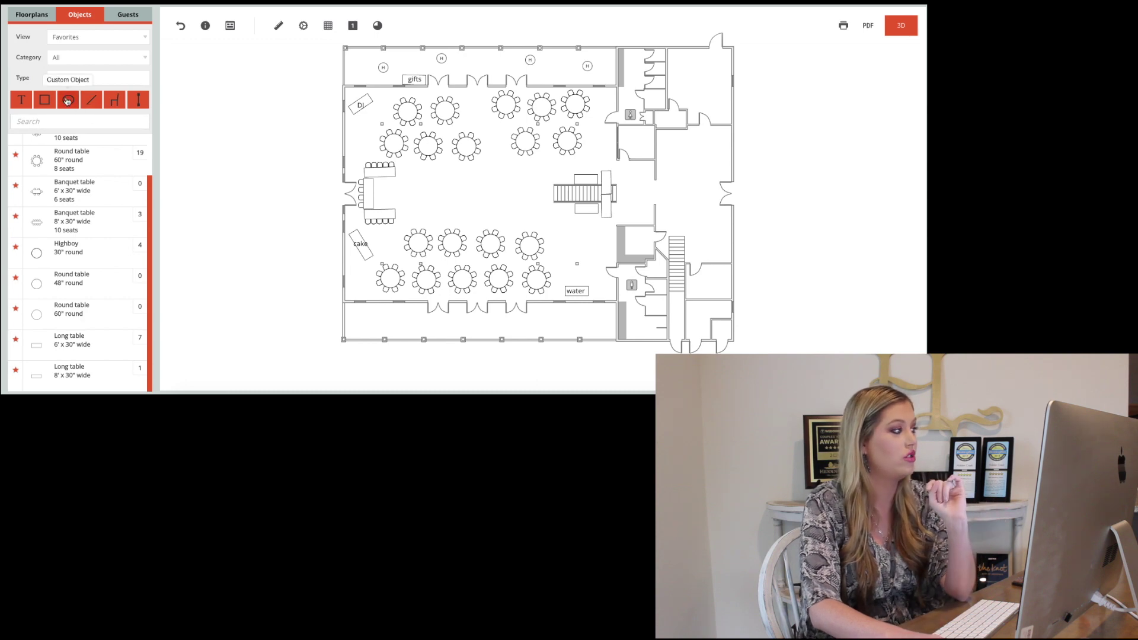
Step: Draw a 3' x 3' circle in the empty area left of the floorplan, hide its dimensions and label it "WB"
click(67, 101)
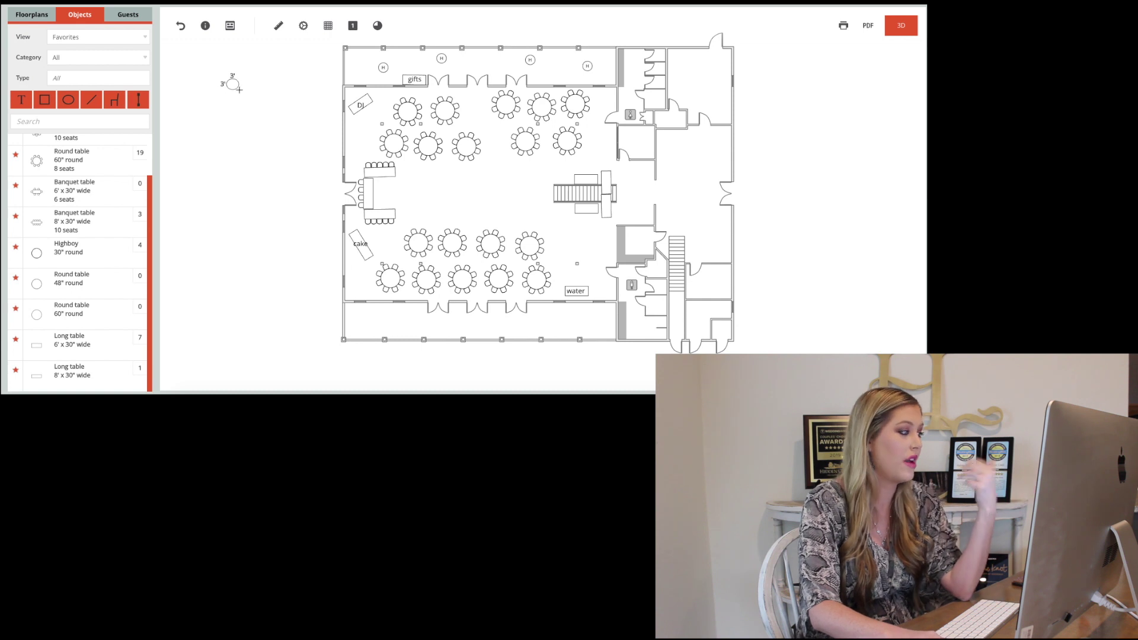
click(239, 92)
click(173, 192)
click(171, 241)
text(WB)
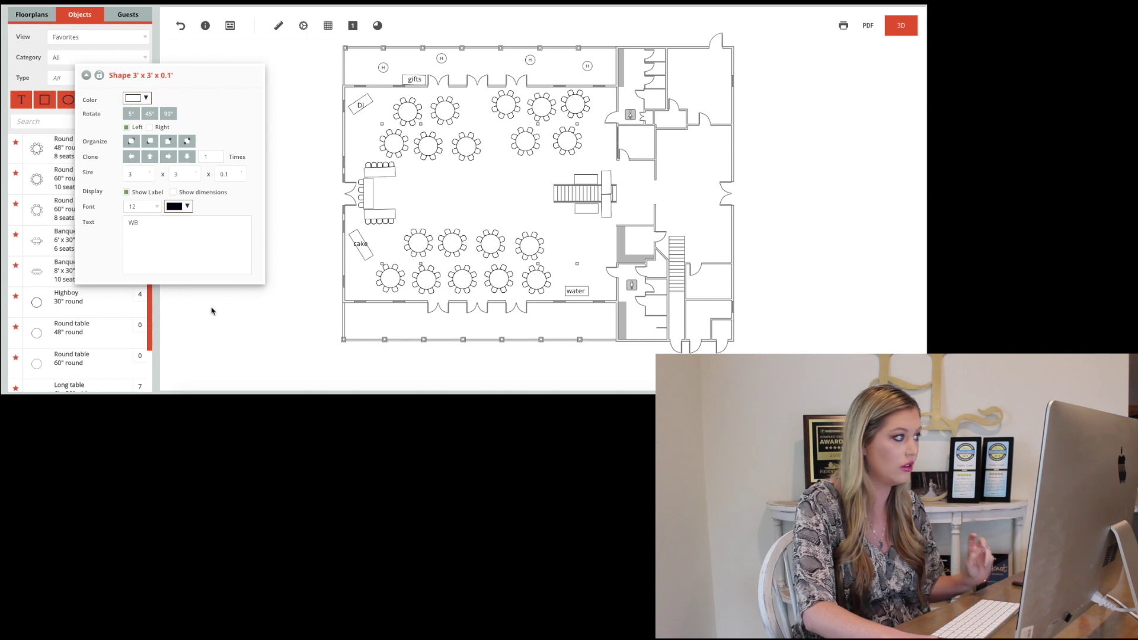
click(277, 330)
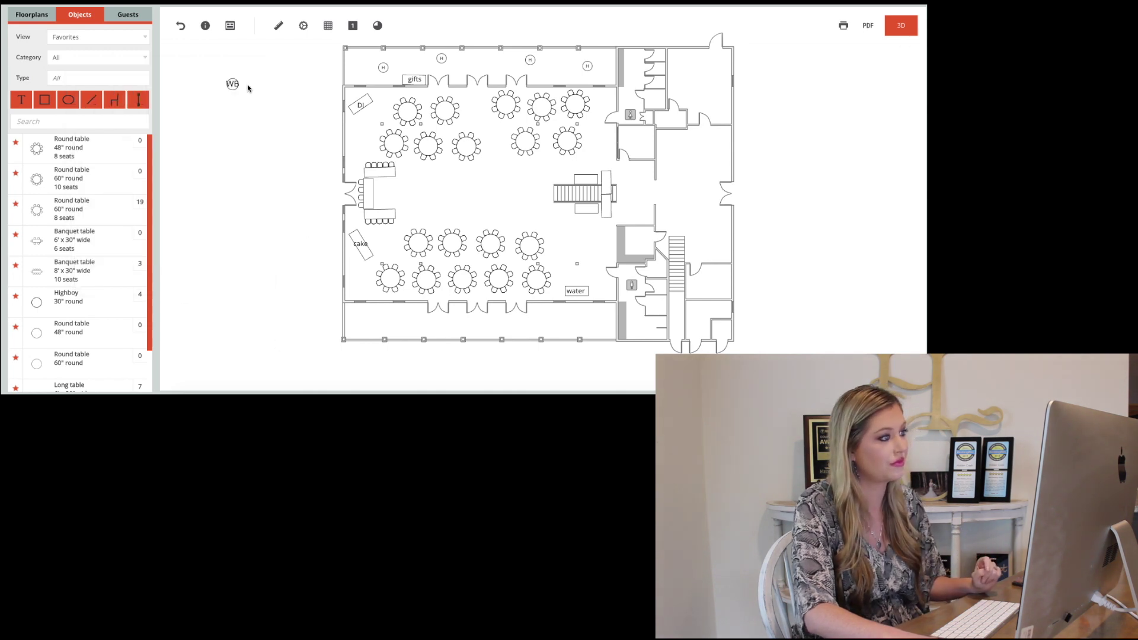
Step: Move the "WB" circle between the left and middle upper porch doors and clone it between the middle and right doors
drag(236, 85, 457, 77)
click(169, 156)
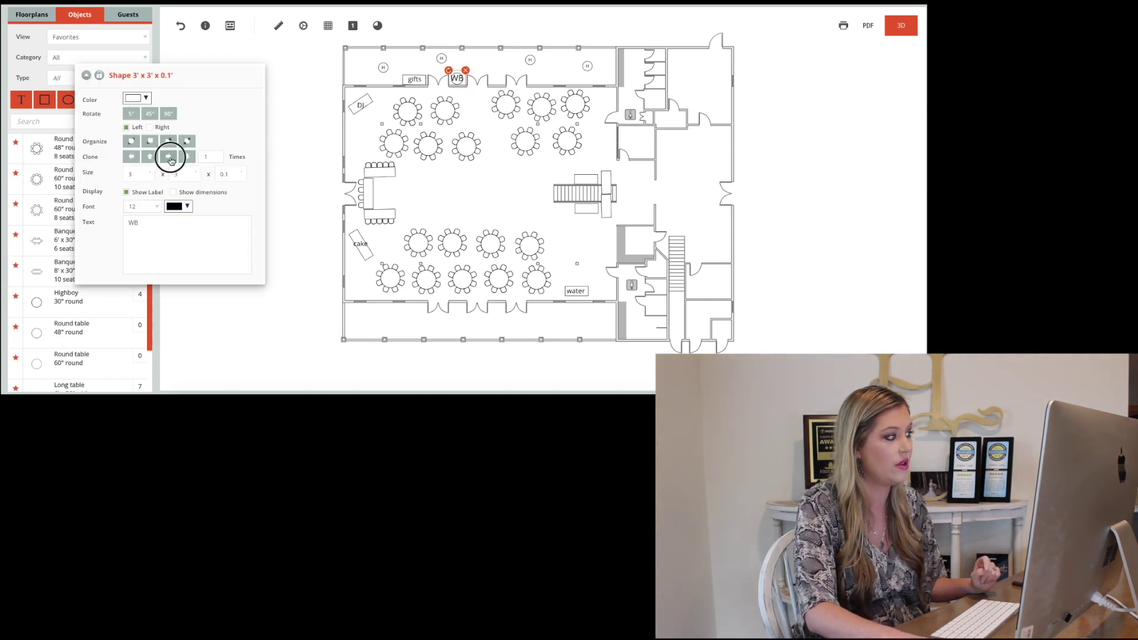
drag(476, 81, 498, 81)
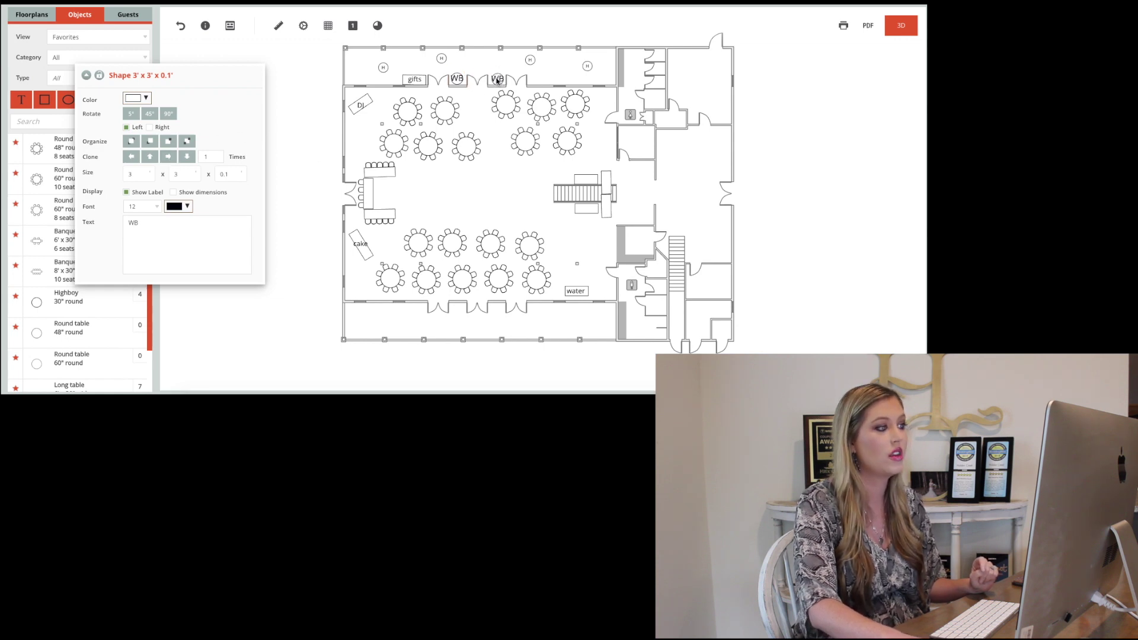
click(320, 304)
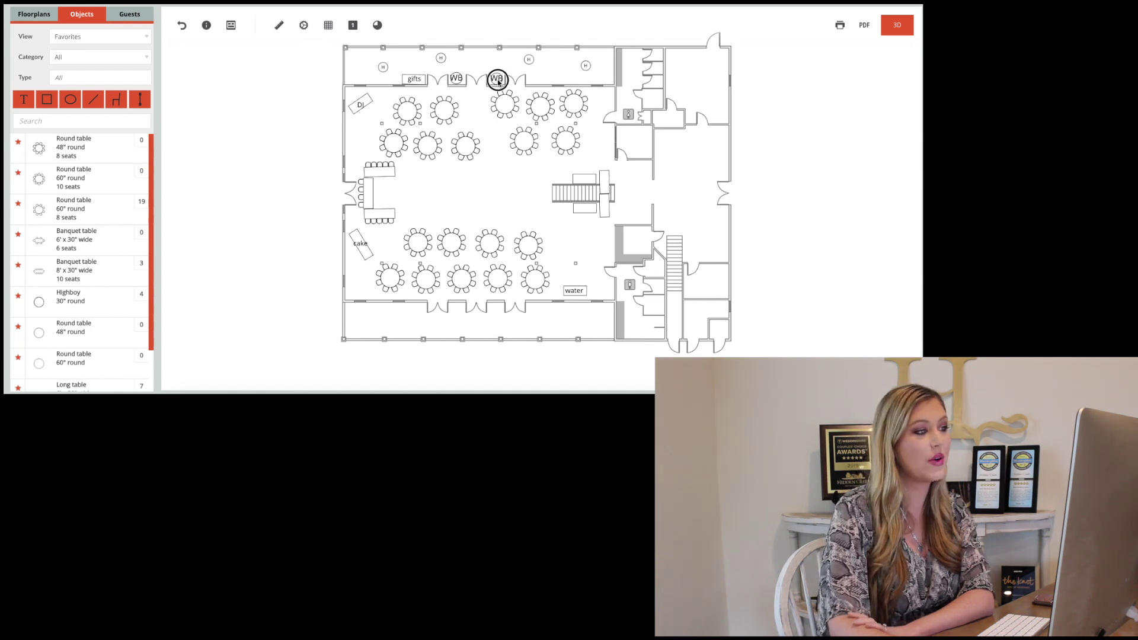
Step: Clone the WB circle beside the right porch door, move the copy above the floorplan's upper wall and clone it once to the right
click(498, 82)
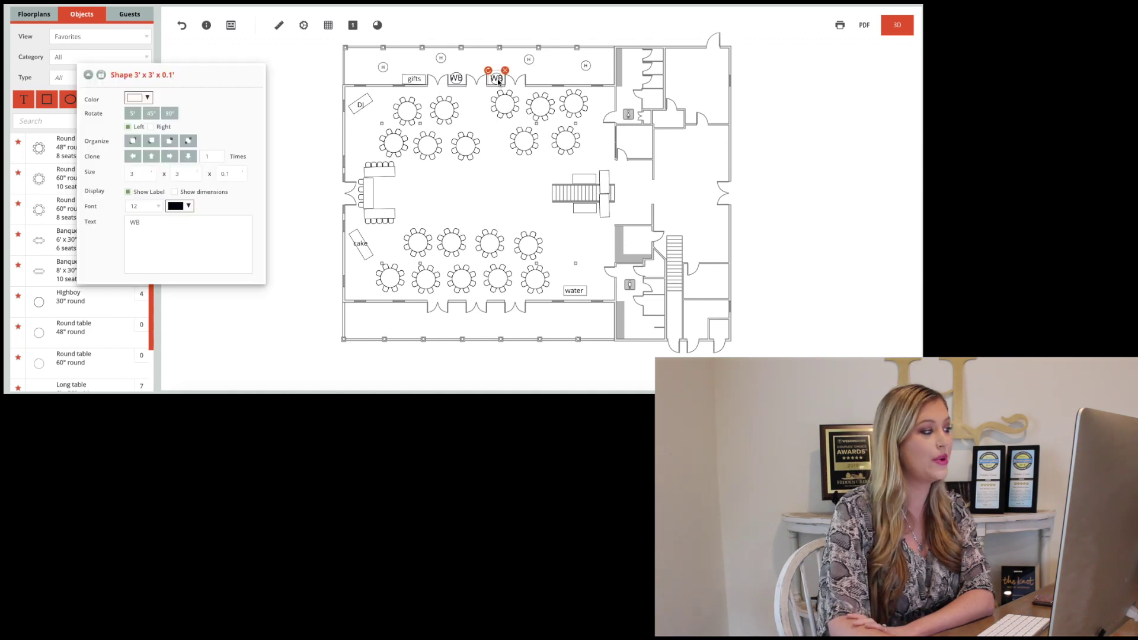
click(149, 158)
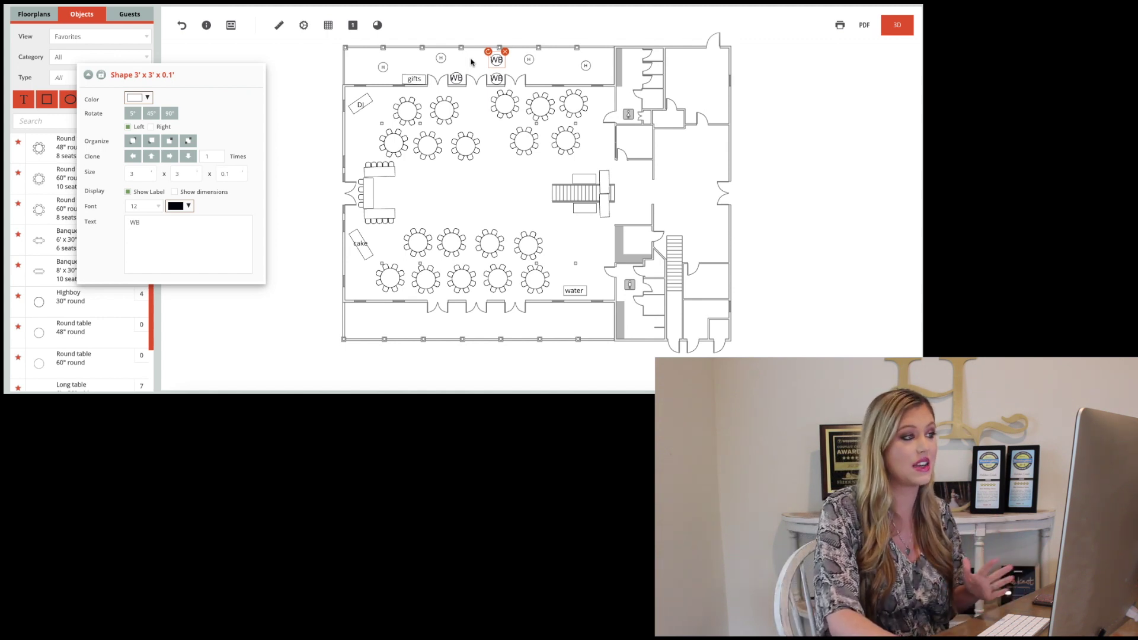
drag(489, 59, 419, 30)
click(168, 156)
drag(450, 40, 449, 37)
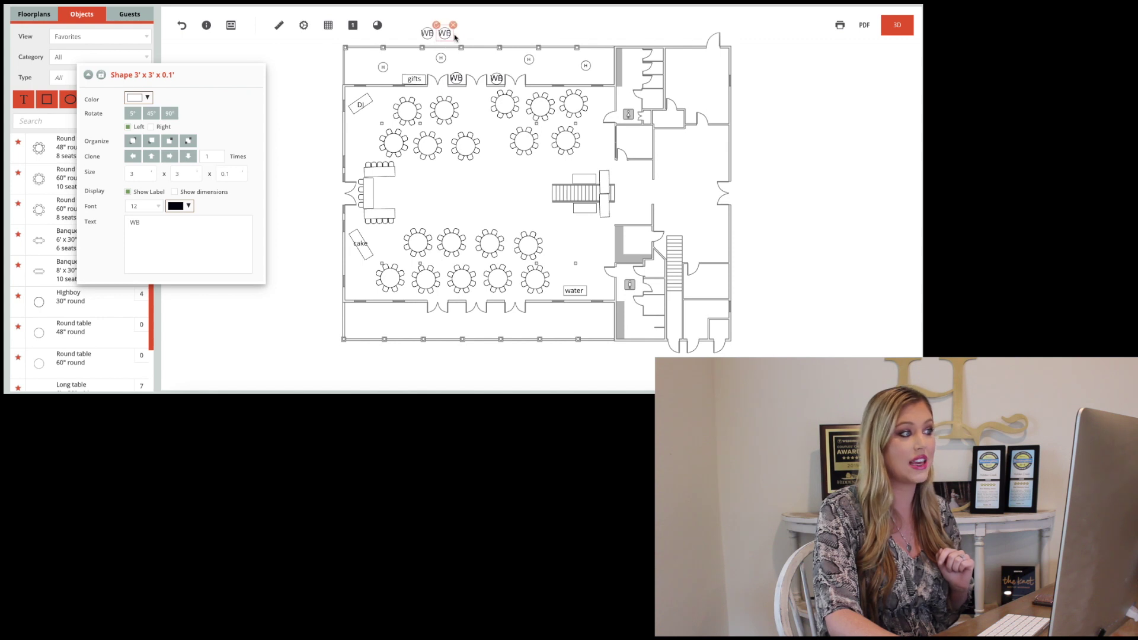
click(475, 38)
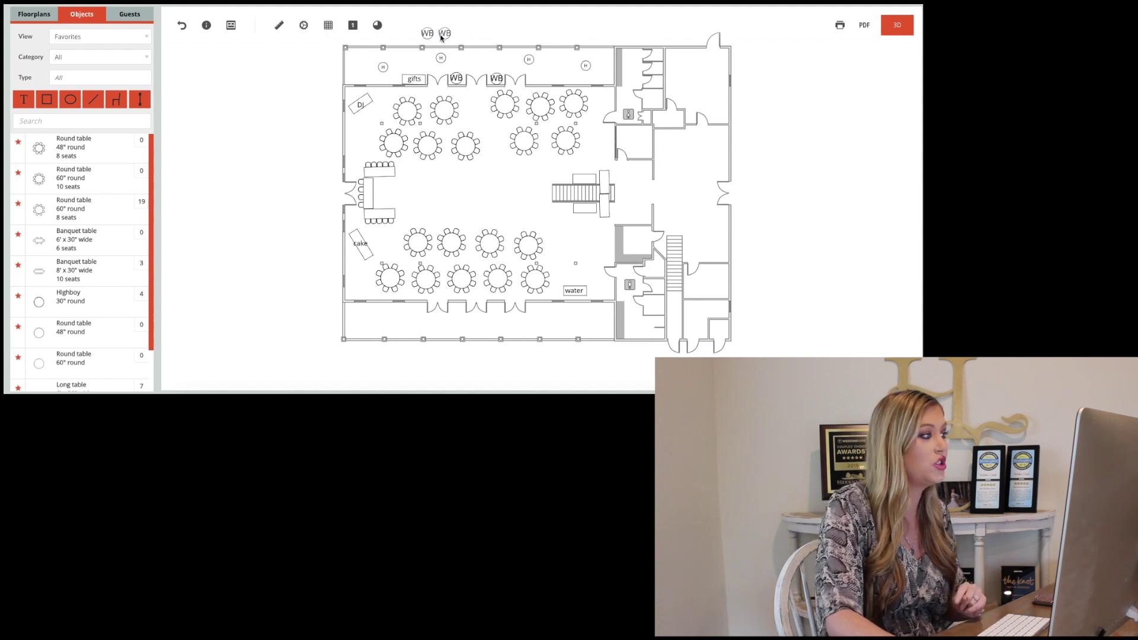
Step: Add the text "at ceremony site" just right of the two WB circles above the floorplan
click(24, 99)
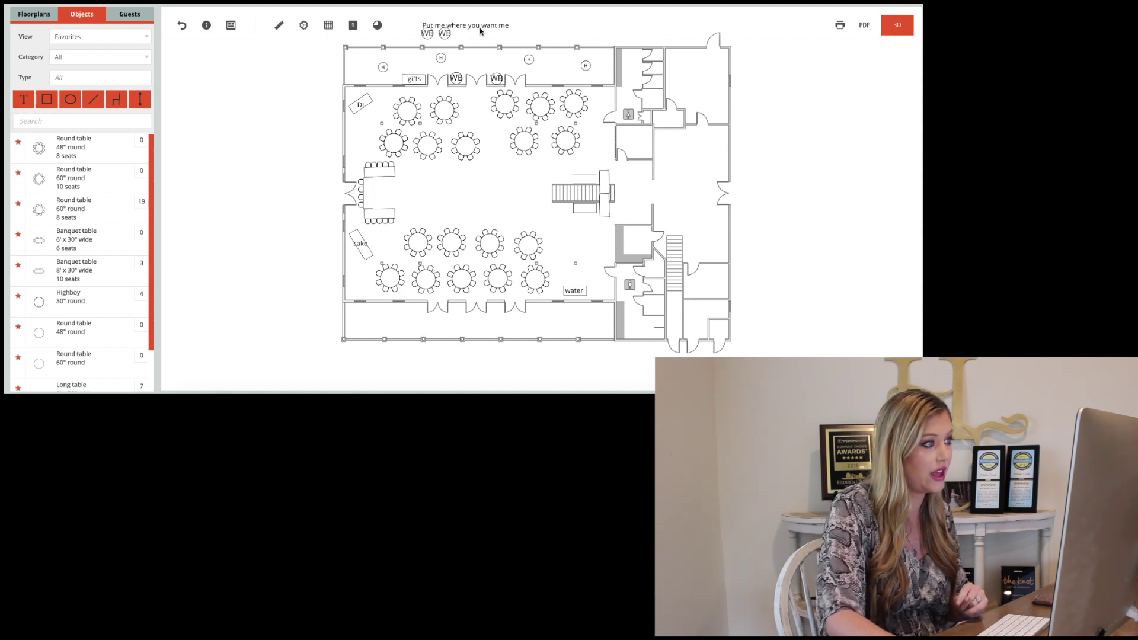
click(494, 37)
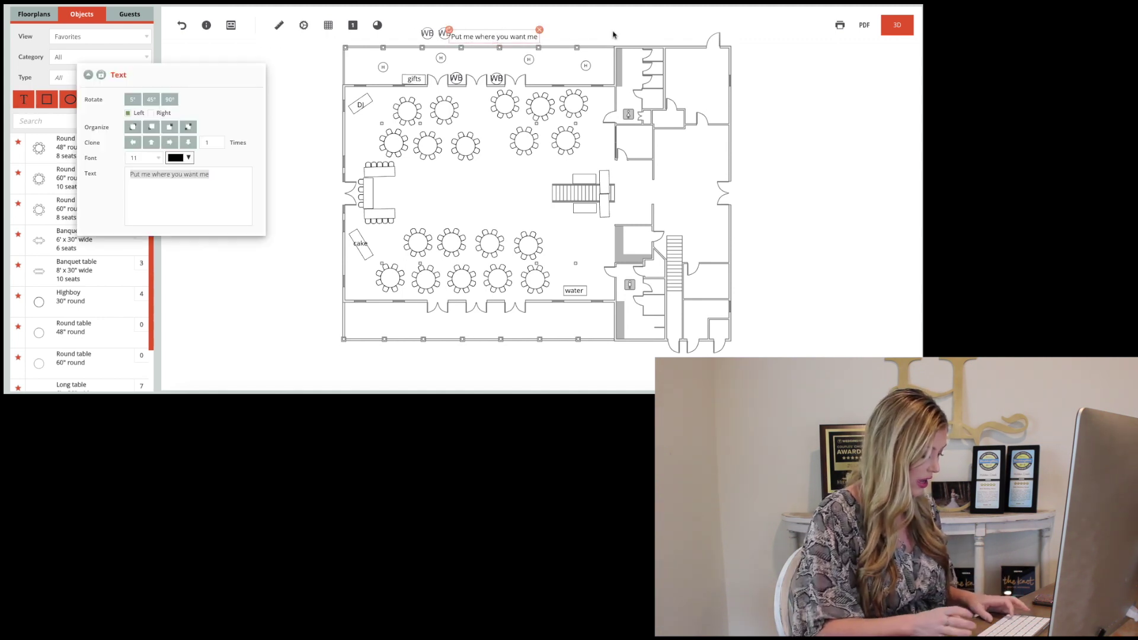
text(at ceremony site)
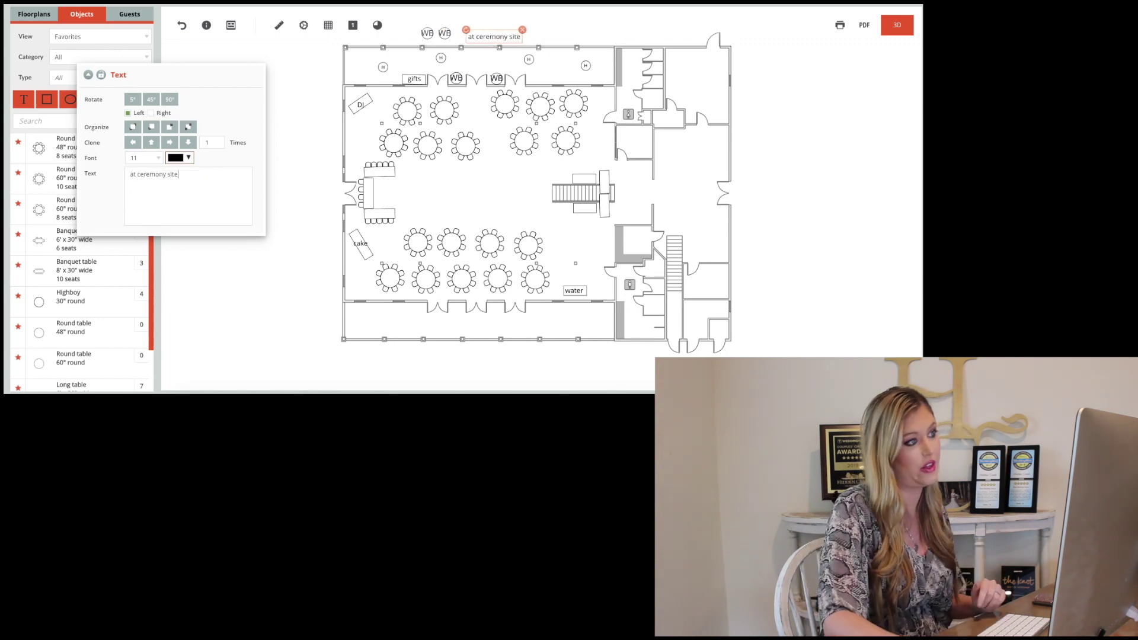
drag(494, 43, 482, 38)
click(259, 309)
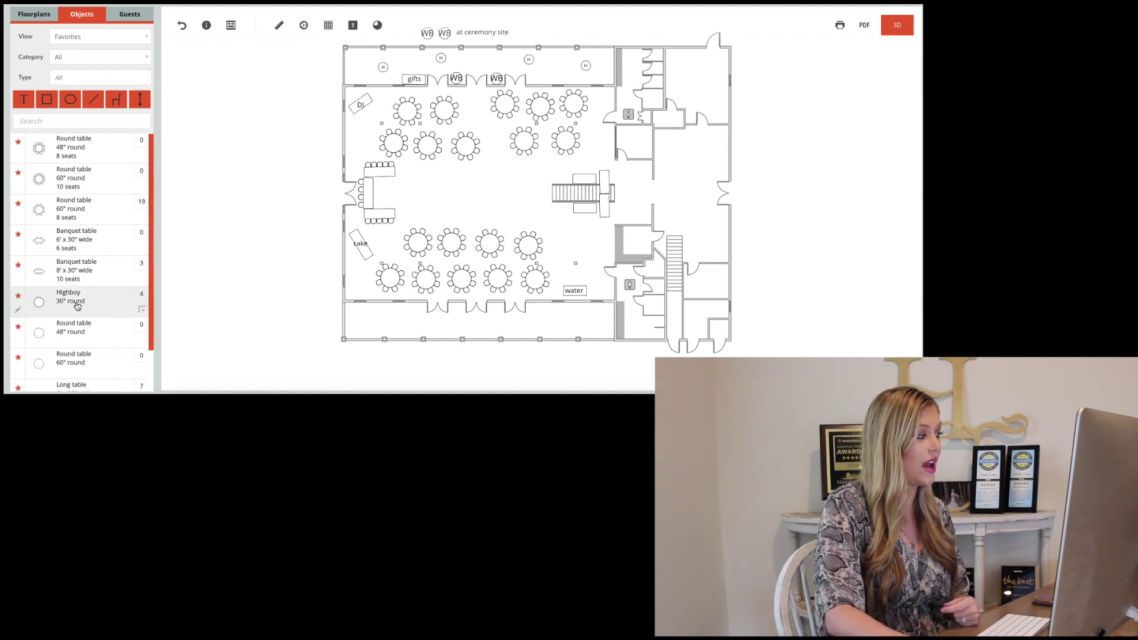
Step: Place a 30" round highboy above the floorplan, right of the ceremony site text, and add the text "for ceremony" beside it
drag(77, 305, 557, 30)
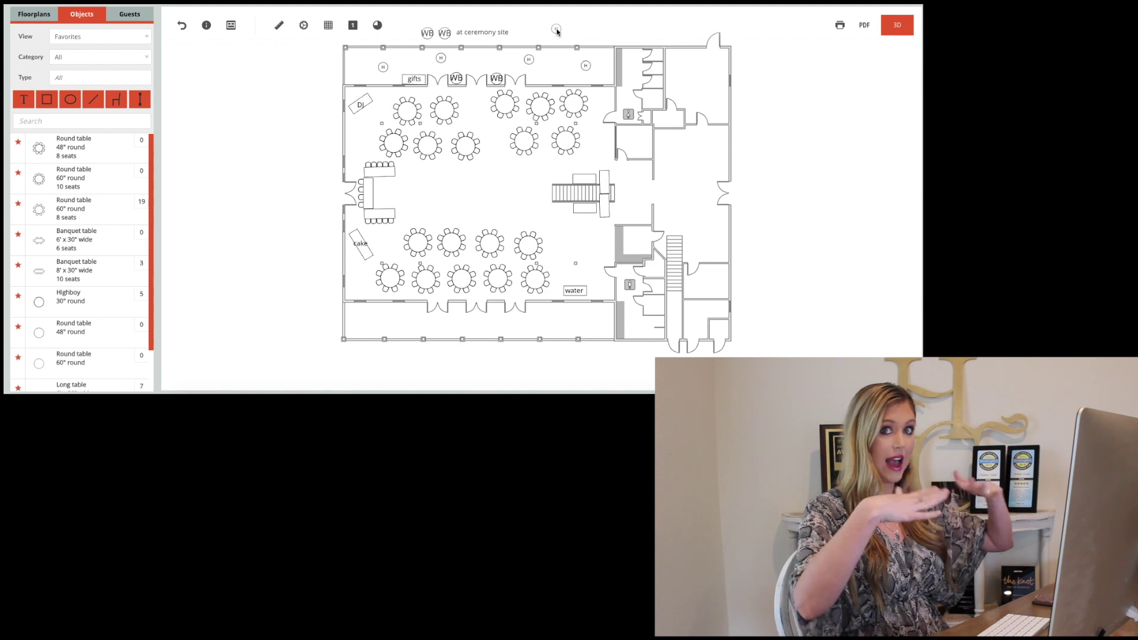
drag(24, 99, 605, 38)
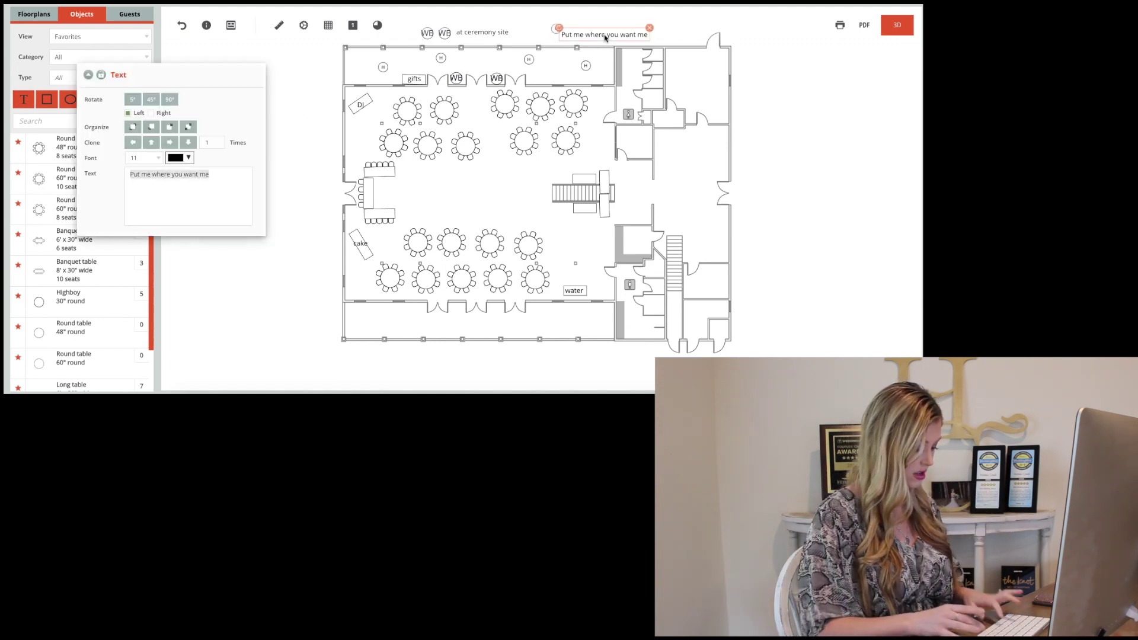
text(for cere)
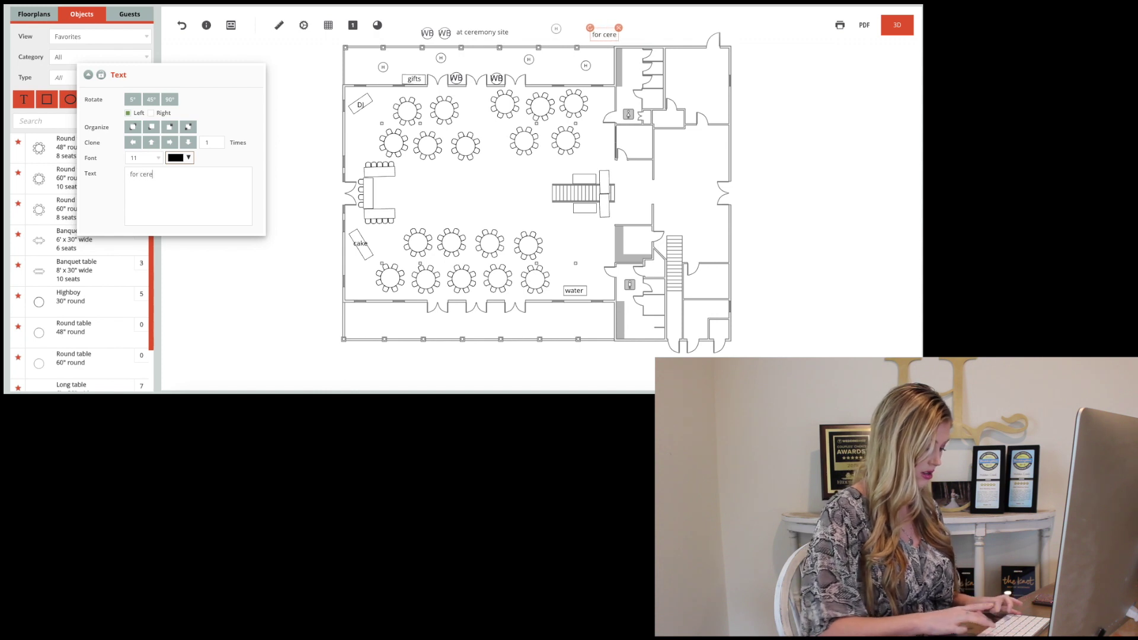
text(mony)
drag(605, 35, 589, 36)
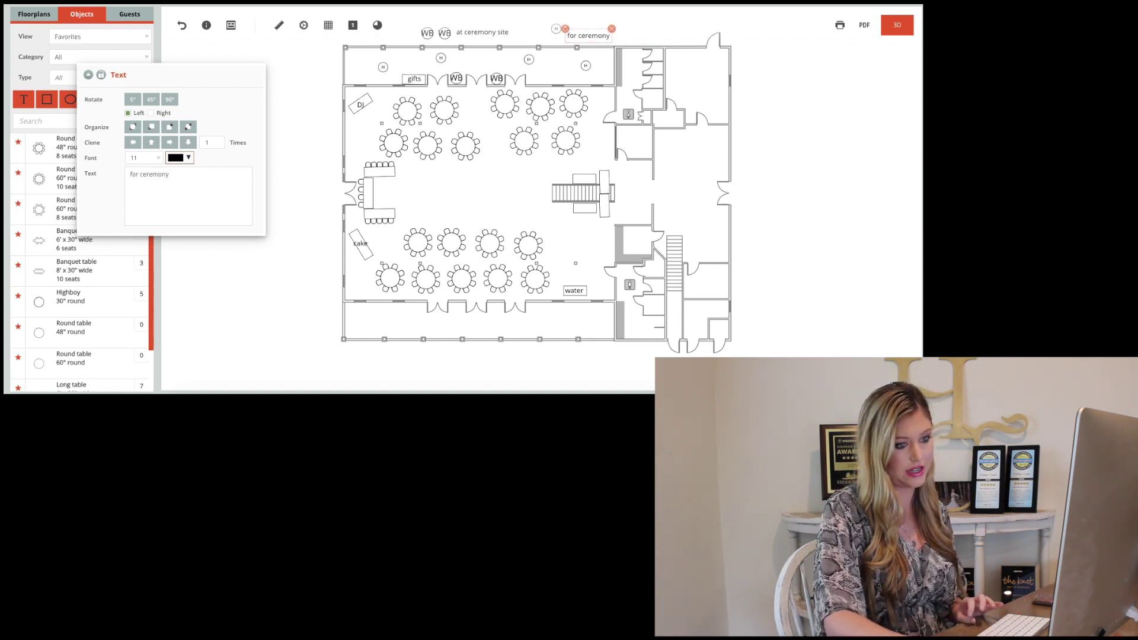
Step: Move the water table with its label from the ballroom's lower right corner to the wall just outside the ballroom, below and right of the staircase
scroll(750, 172, up, 2)
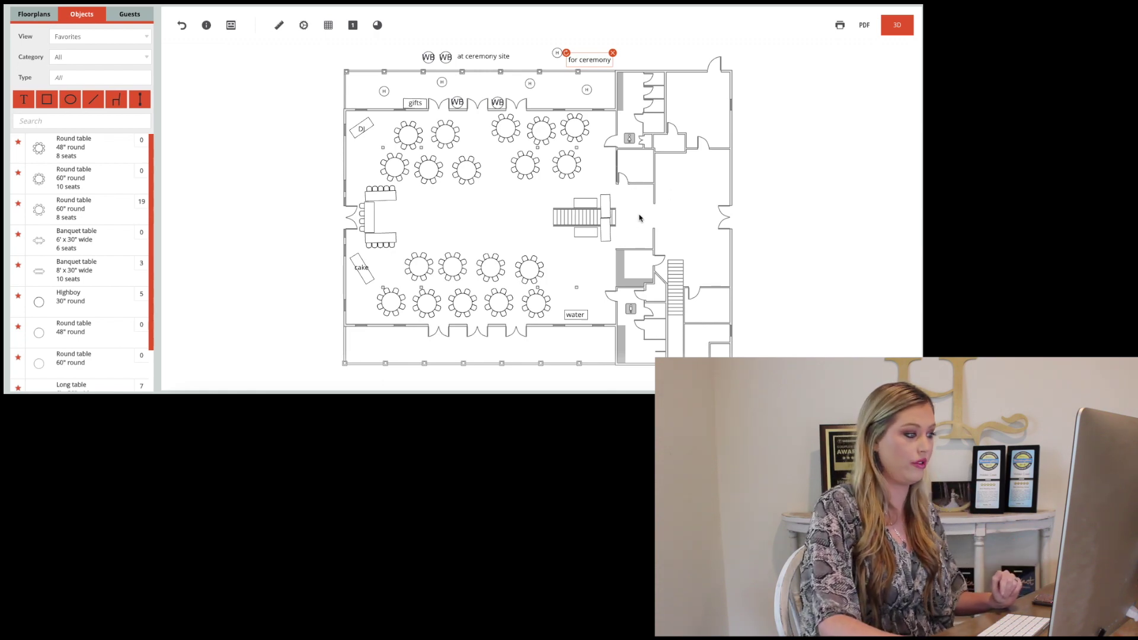
drag(562, 319, 646, 243)
click(569, 282)
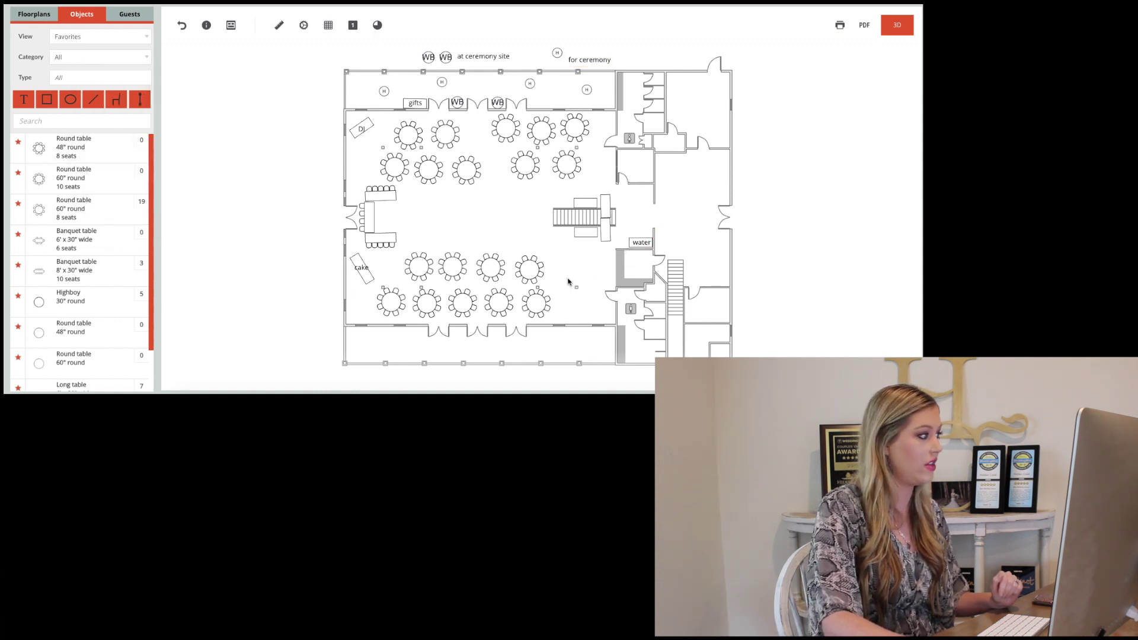
Step: Draw a 10' x 10' custom rectangle left of the floorplan, label it "photo booth" on two lines and hide its dimensions
click(46, 100)
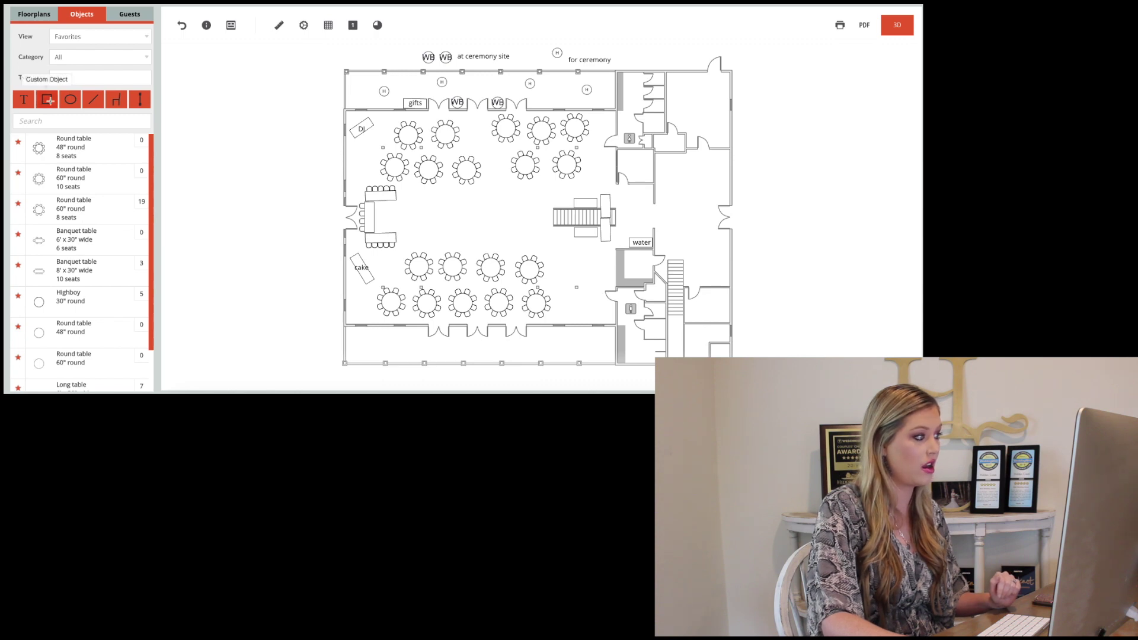
drag(233, 178, 270, 219)
click(184, 237)
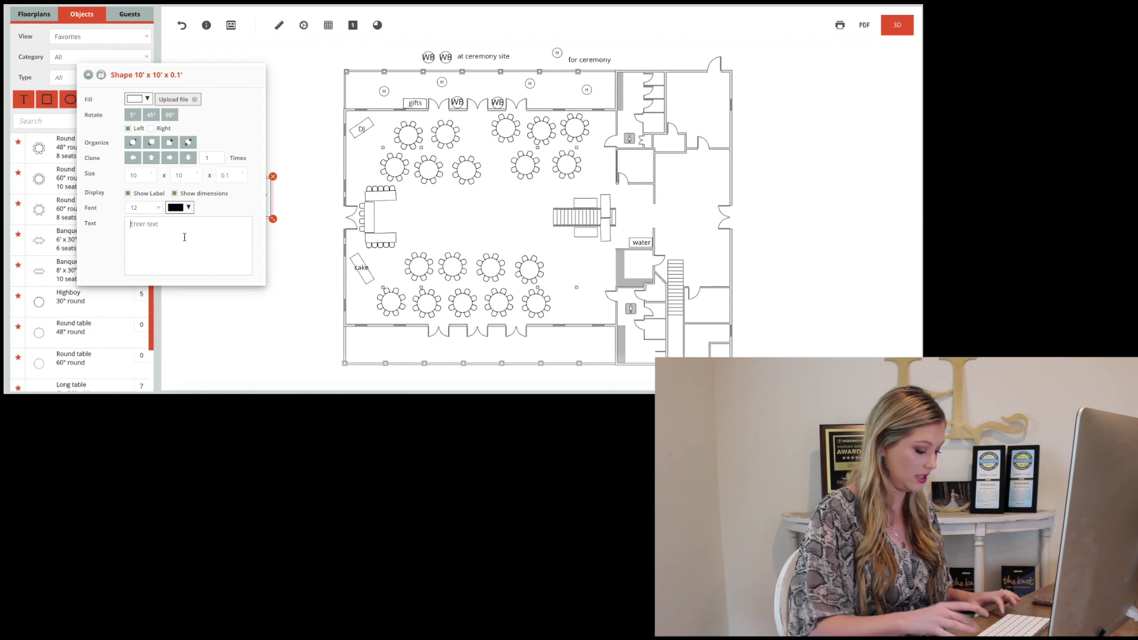
text(phot)
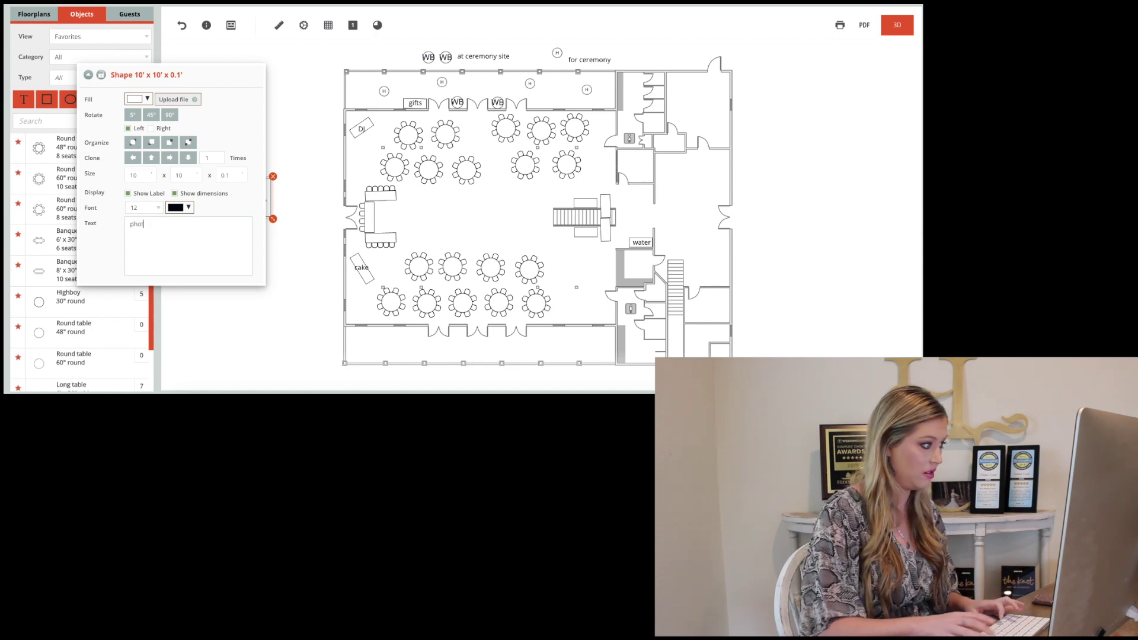
text(o boo)
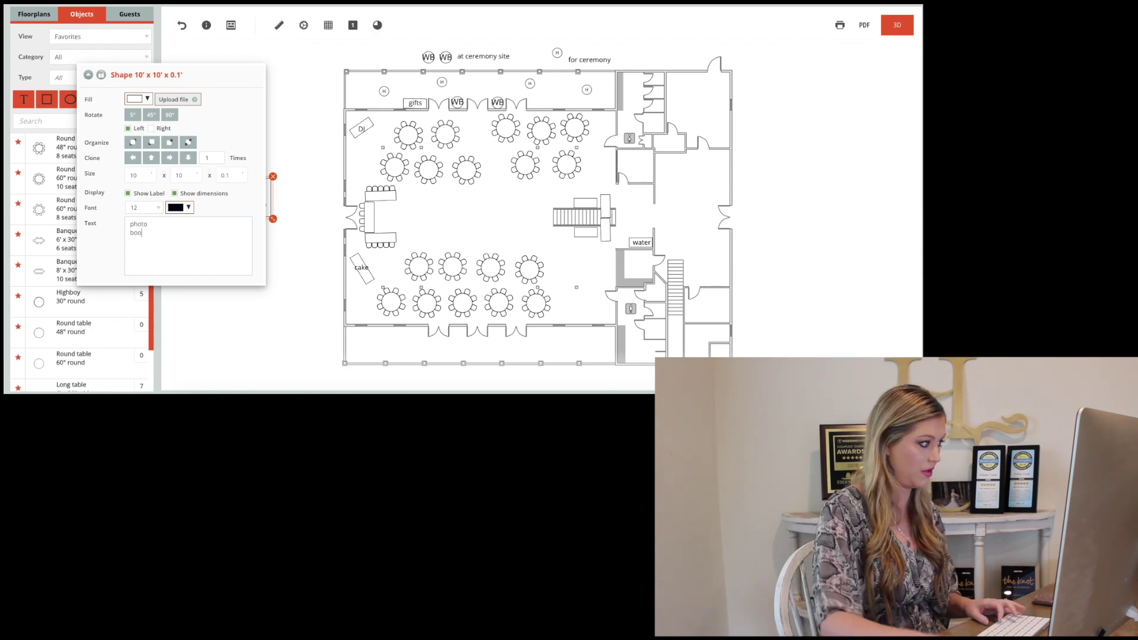
text(th)
click(175, 193)
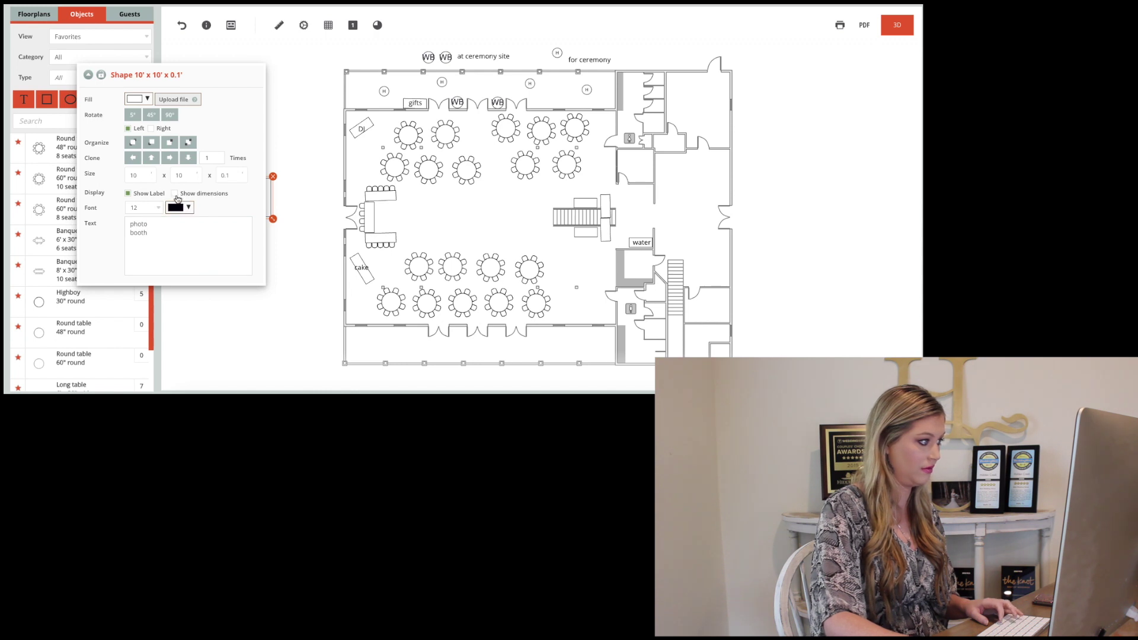
click(270, 352)
Step: Move the photo booth square into the ballroom's lower right corner area and place a 30" round highboy between it and the right wall
drag(246, 197, 570, 308)
click(639, 256)
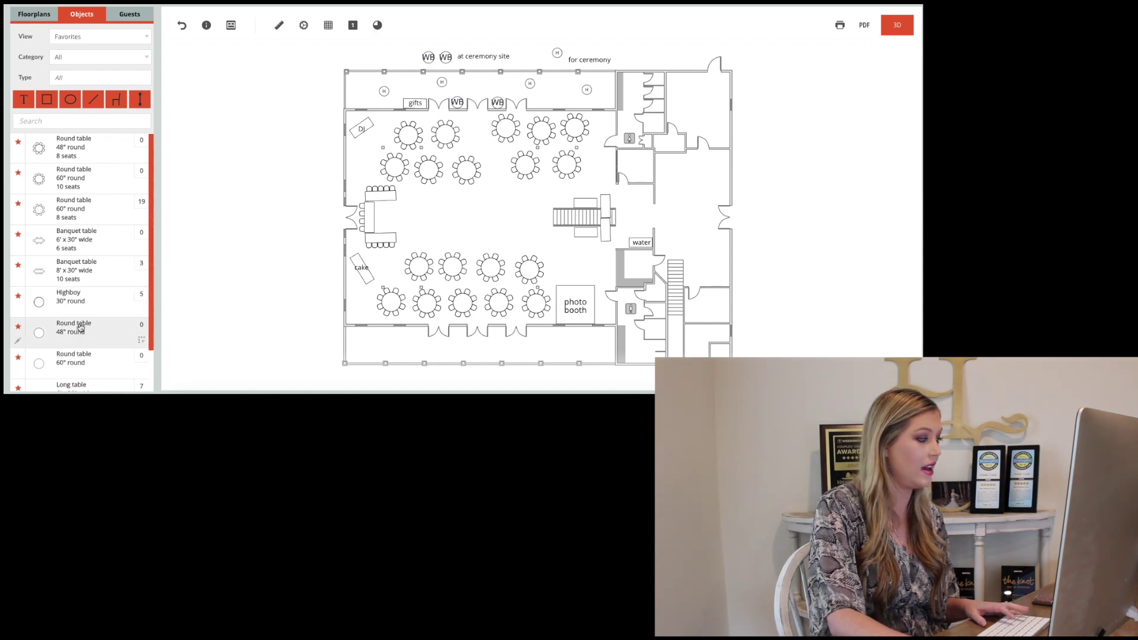
drag(79, 307, 605, 320)
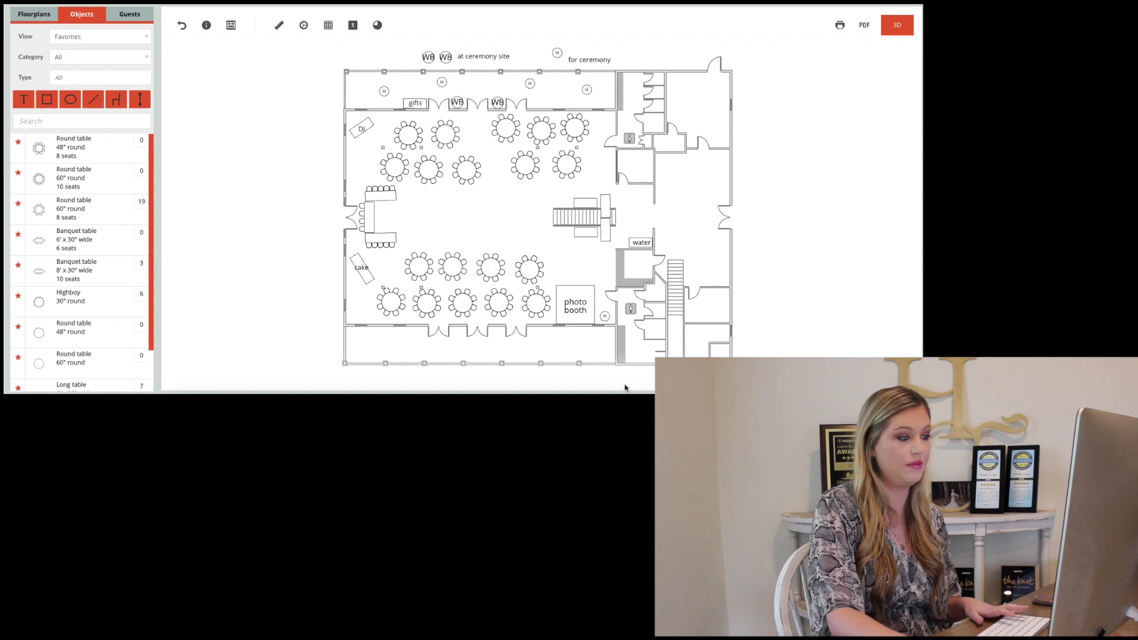